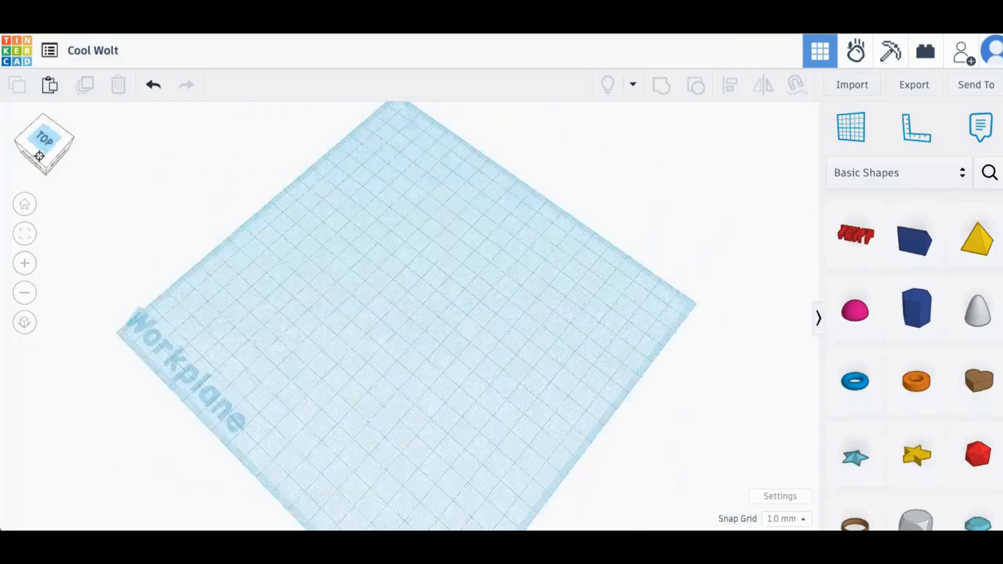
{"action": "left_click", "coordinate": [40, 156]}
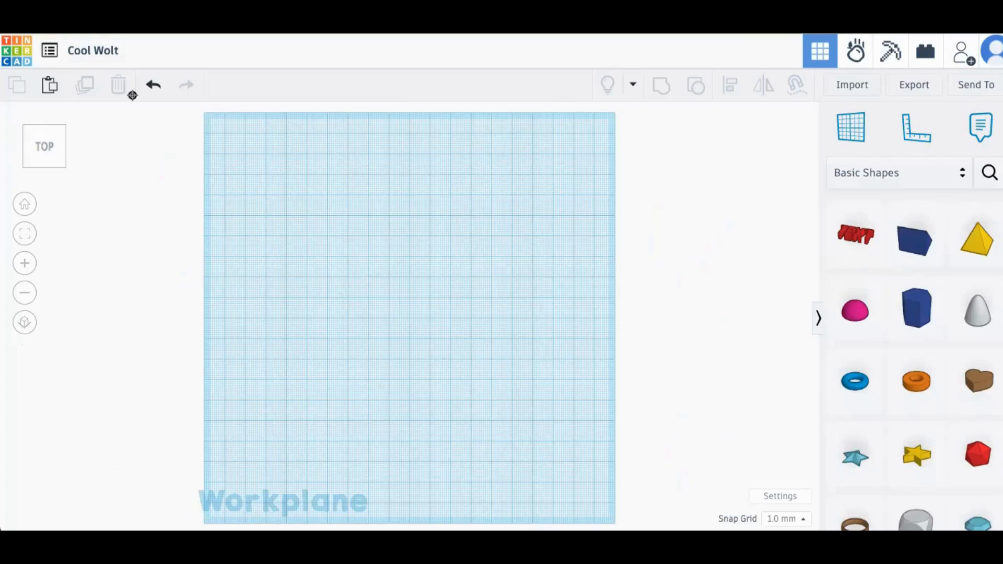
{"action": "left_click_drag", "start_coordinate": [50, 147], "coordinate": [52, 158]}
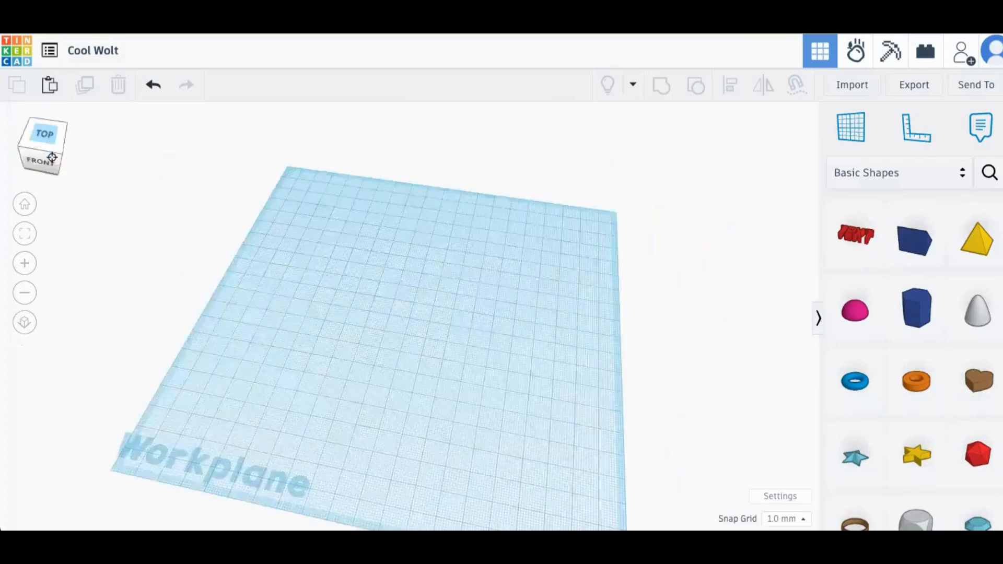
{"action": "left_click", "coordinate": [52, 158]}
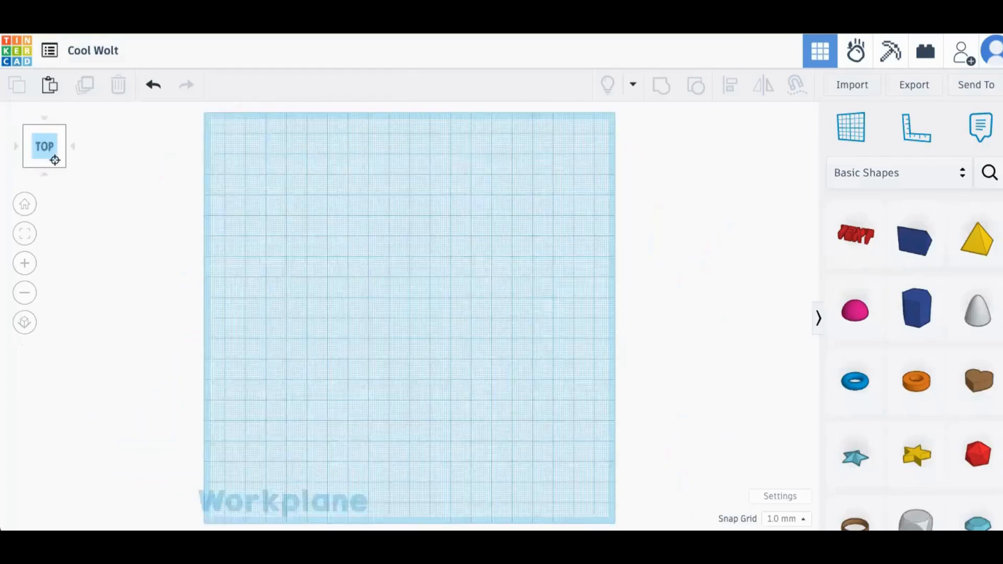
{"action": "mouse_move", "coordinate": [56, 156]}
{"action": "left_mouse_down"}
{"action": "mouse_move", "coordinate": [54, 148]}
{"action": "mouse_move", "coordinate": [55, 159]}
{"action": "left_mouse_up"}
{"action": "left_click", "coordinate": [54, 160]}
Step: Try out a solid box on the workplane by stretching it to about 106 by 35 mm, and delete it
{"action": "scroll", "coordinate": [879, 310], "scroll_direction": "up", "scroll_amount": 3}
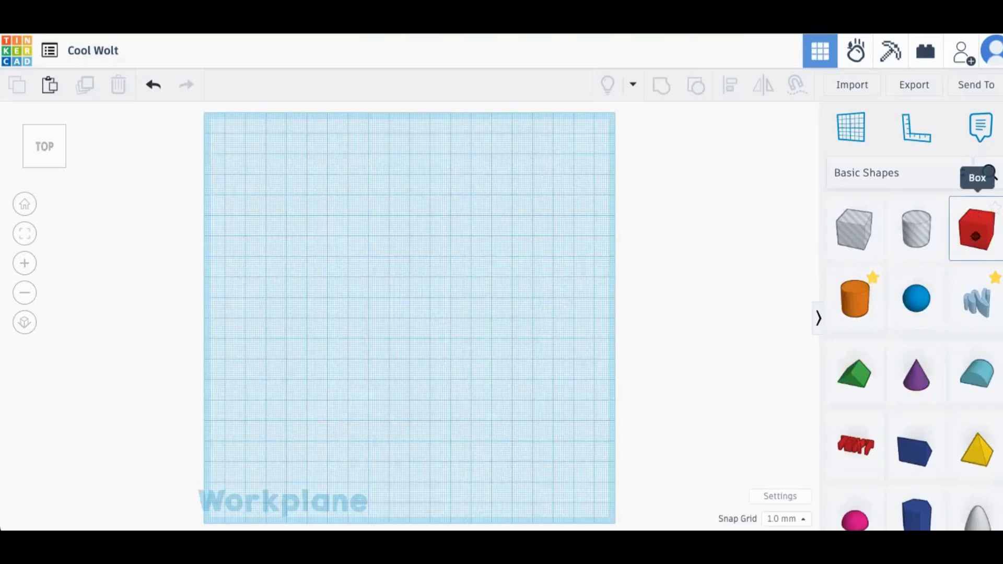
{"action": "left_click_drag", "start_coordinate": [975, 257], "coordinate": [298, 272]}
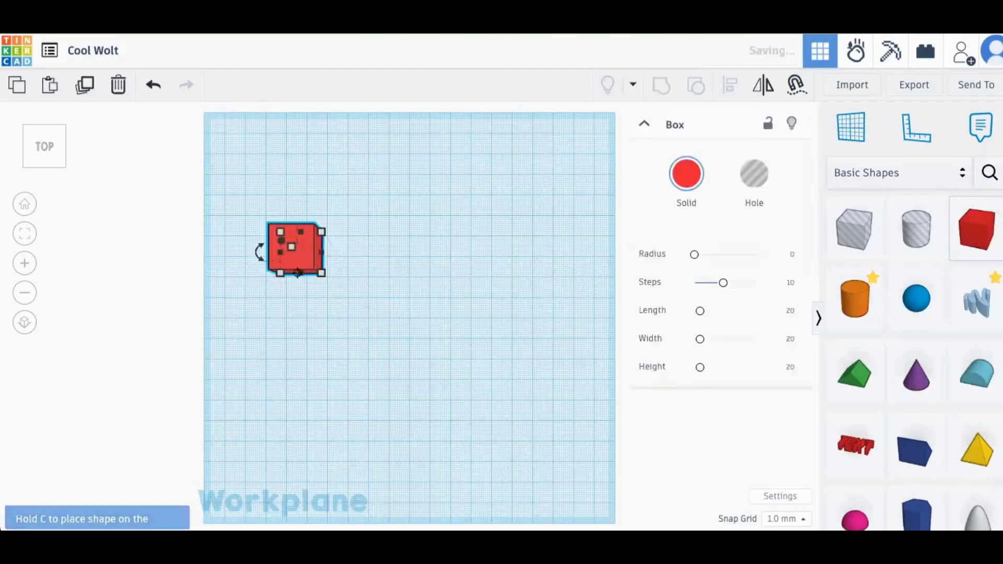
{"action": "left_click_drag", "start_coordinate": [56, 159], "coordinate": [60, 146]}
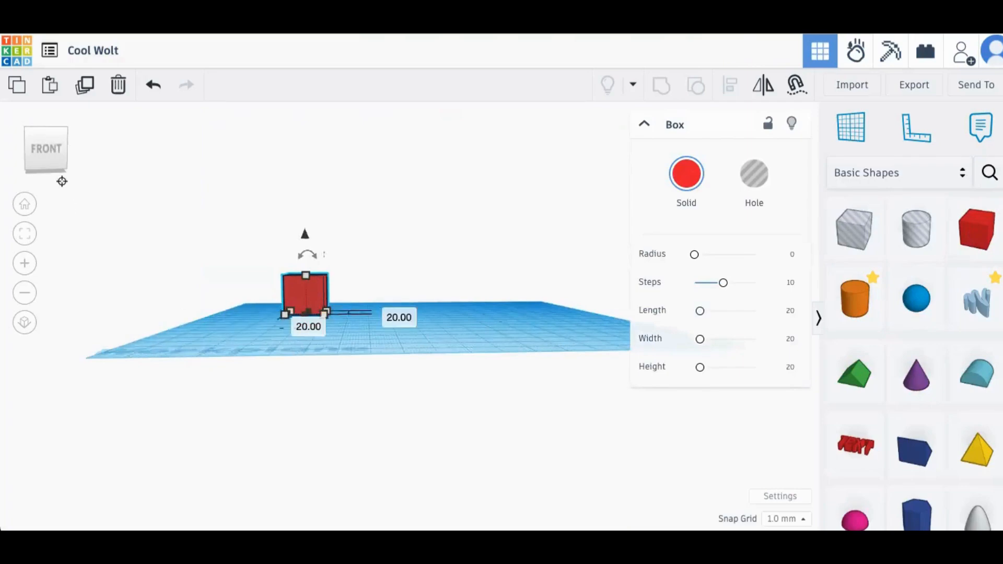
{"action": "left_click", "coordinate": [40, 162]}
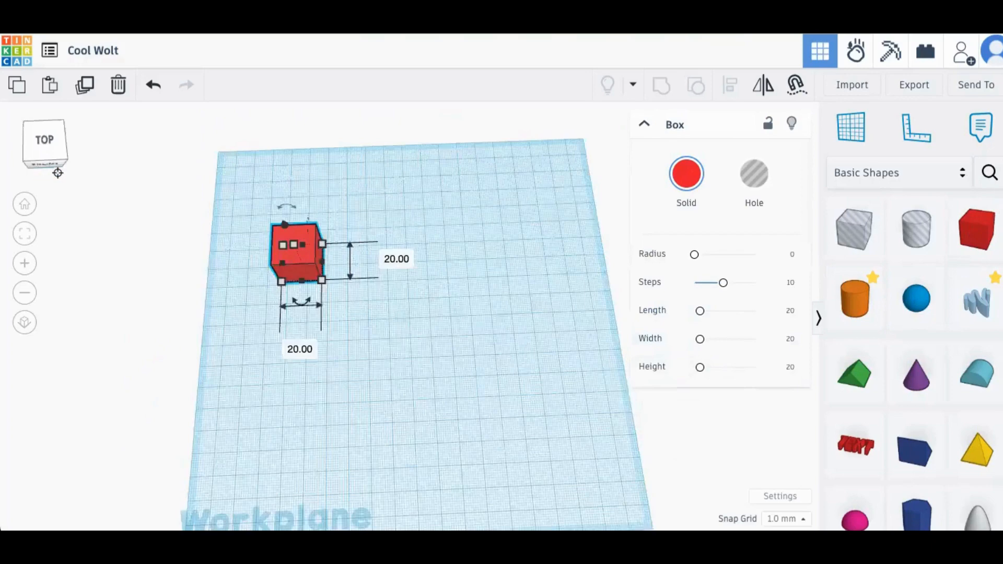
{"action": "left_click_drag", "start_coordinate": [320, 257], "coordinate": [500, 250]}
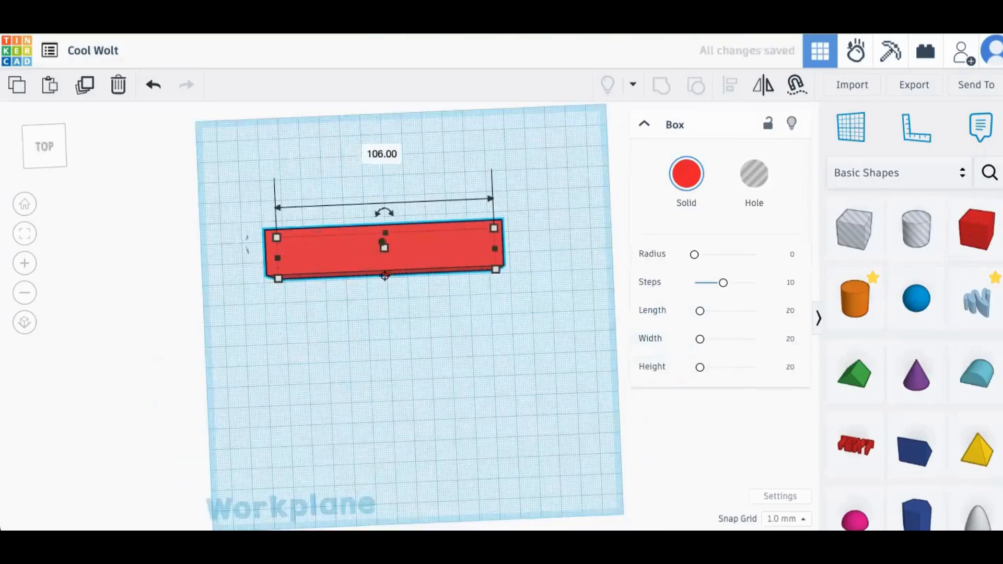
{"action": "left_click_drag", "start_coordinate": [387, 274], "coordinate": [389, 309]}
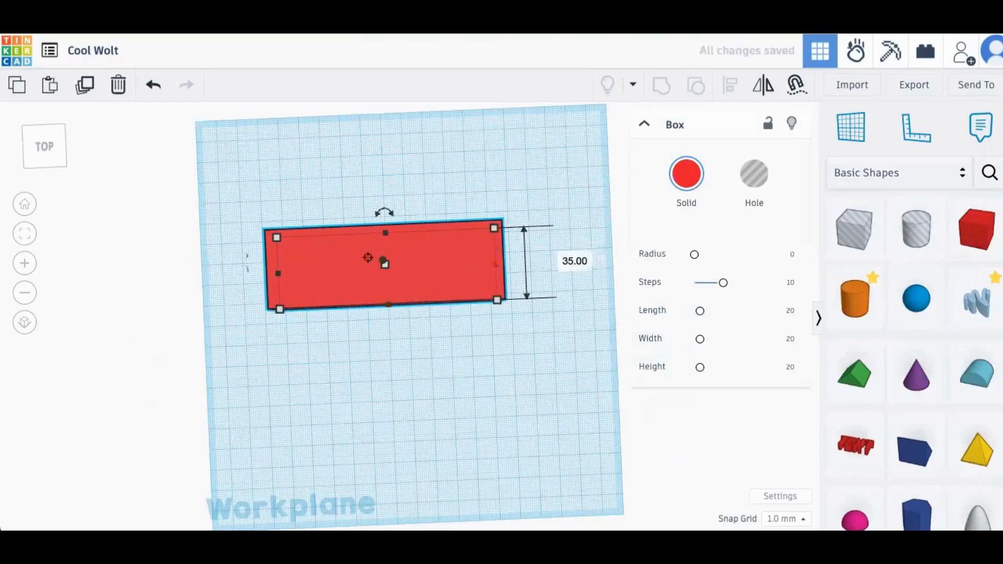
{"action": "left_click", "coordinate": [37, 156]}
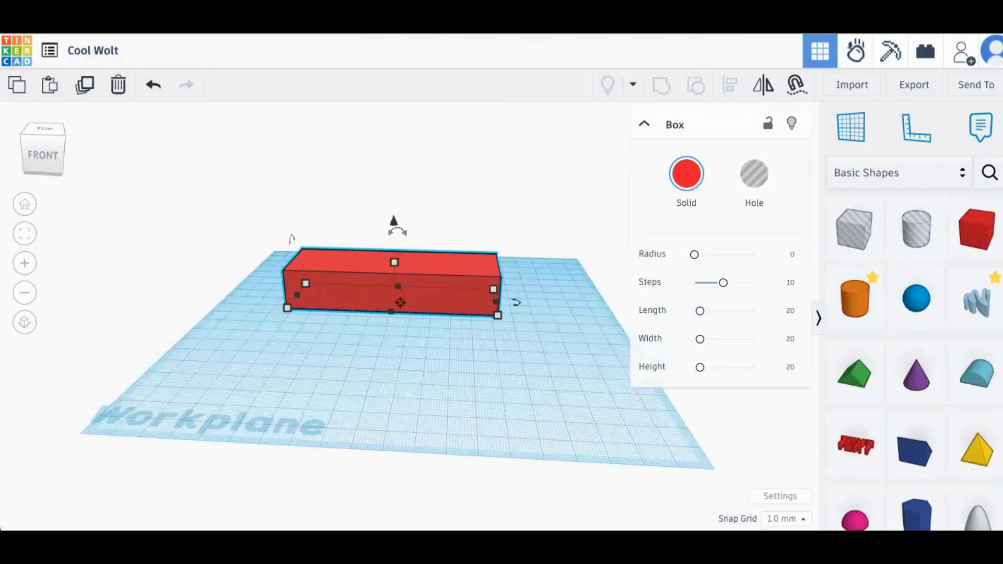
{"action": "key", "text": "Delete"}
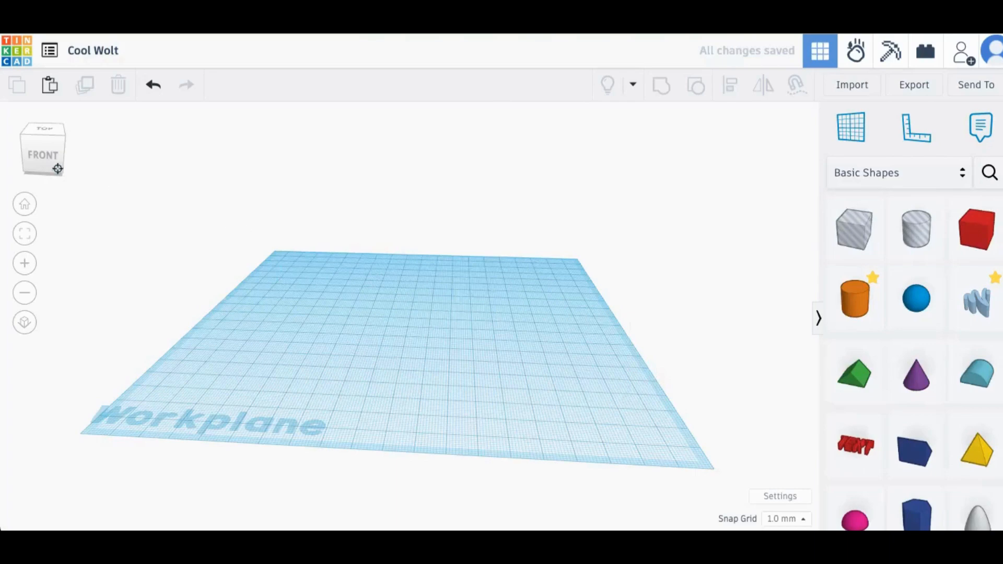
{"action": "left_click_drag", "start_coordinate": [57, 169], "coordinate": [58, 174]}
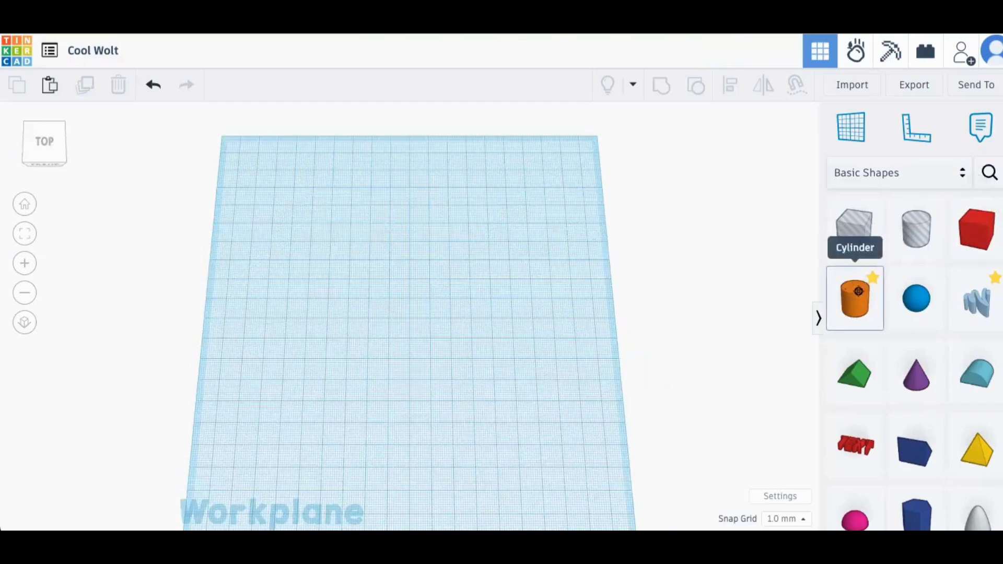
{"action": "scroll", "coordinate": [875, 313], "scroll_direction": "down", "scroll_amount": 2}
{"action": "scroll", "coordinate": [876, 311], "scroll_direction": "down", "scroll_amount": 3}
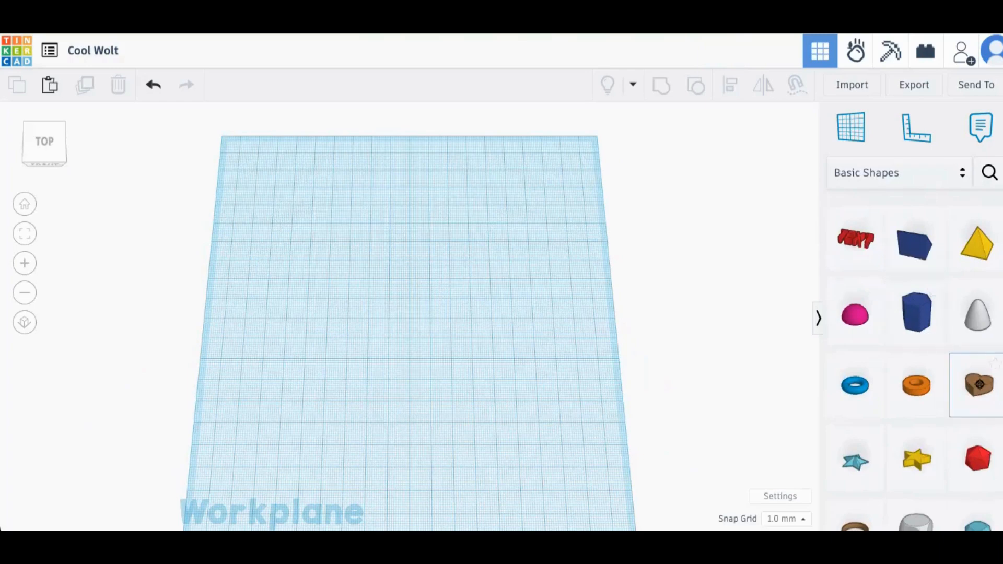
{"action": "scroll", "coordinate": [923, 455], "scroll_direction": "down", "scroll_amount": 1}
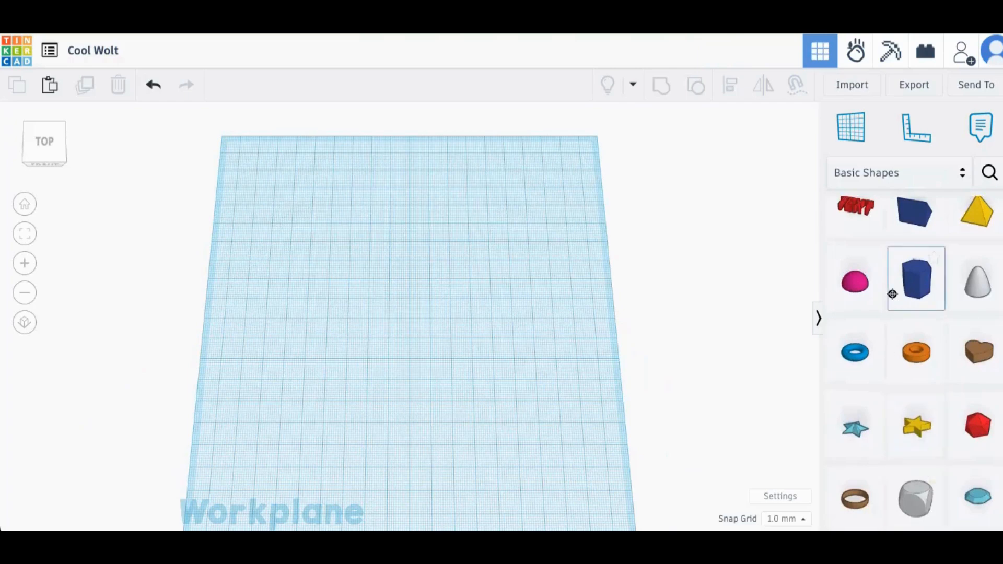
{"action": "scroll", "coordinate": [892, 294], "scroll_direction": "up", "scroll_amount": 1}
{"action": "scroll", "coordinate": [892, 294], "scroll_direction": "up", "scroll_amount": 5}
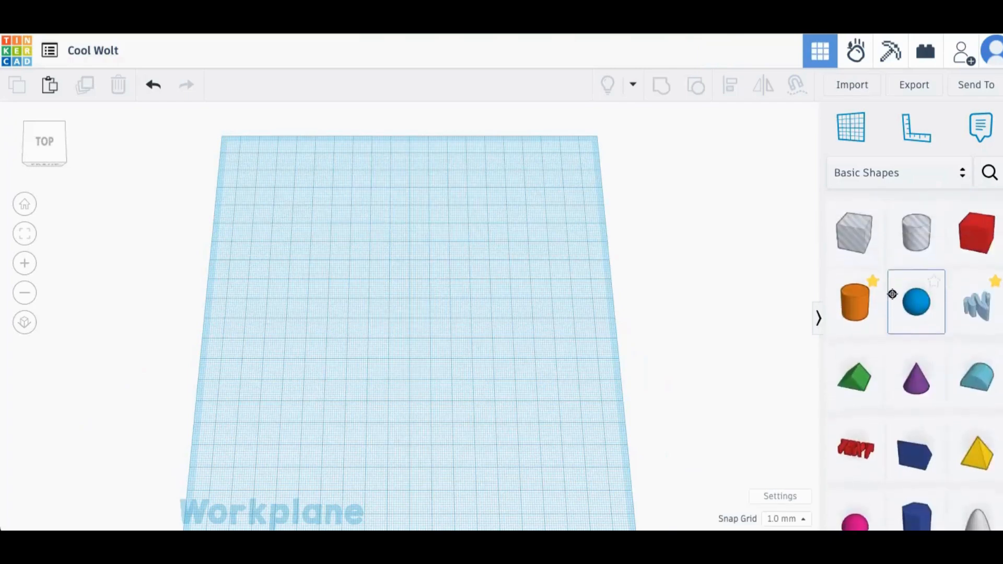
Step: Place a solid box on the workplane and lower its height to 6 mm
{"action": "left_click", "coordinate": [971, 233]}
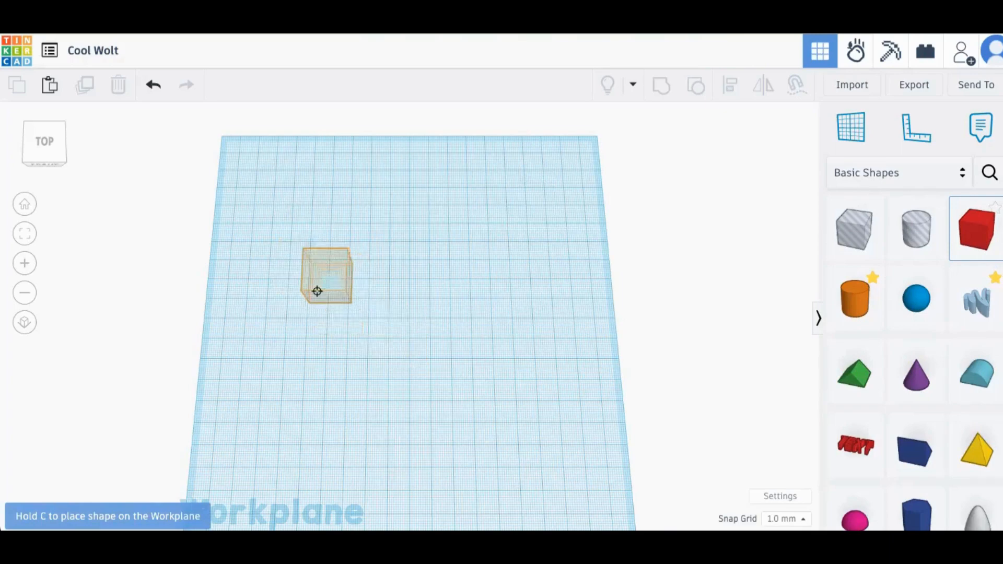
{"action": "left_click", "coordinate": [316, 289]}
{"action": "mouse_move", "coordinate": [42, 160]}
{"action": "left_mouse_down"}
{"action": "mouse_move", "coordinate": [42, 151]}
{"action": "mouse_move", "coordinate": [64, 171]}
{"action": "mouse_move", "coordinate": [62, 152]}
{"action": "mouse_move", "coordinate": [41, 170]}
{"action": "left_mouse_up"}
{"action": "mouse_move", "coordinate": [358, 286]}
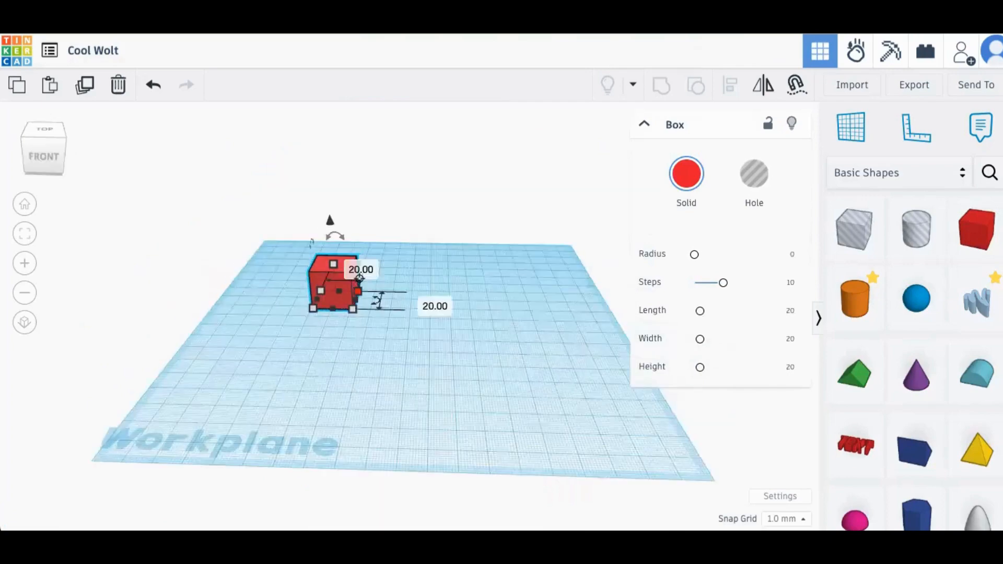
{"action": "scroll", "coordinate": [360, 278], "scroll_direction": "up", "scroll_amount": 2}
{"action": "scroll", "coordinate": [359, 278], "scroll_direction": "up", "scroll_amount": 1}
{"action": "scroll", "coordinate": [242, 356], "scroll_direction": "up", "scroll_amount": 1}
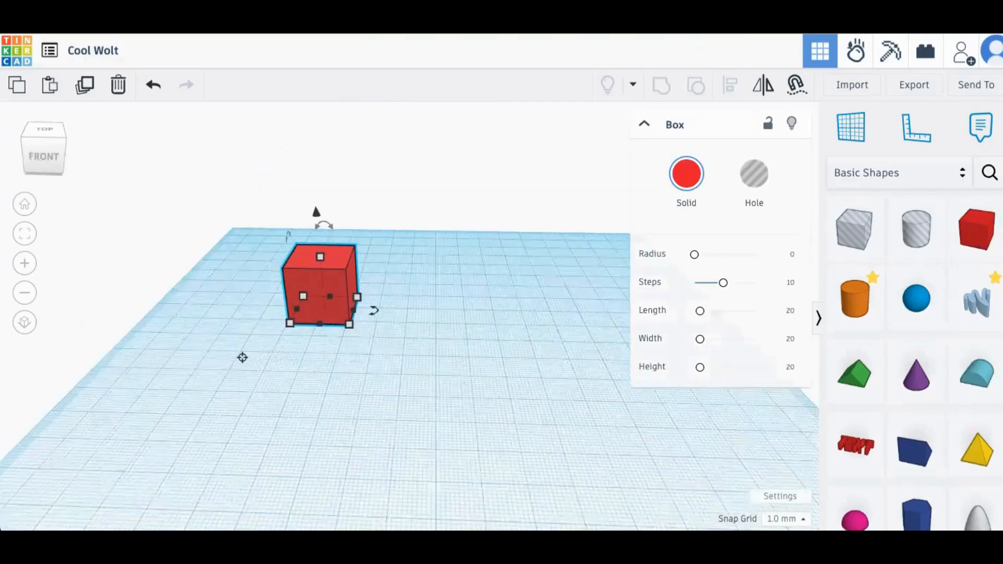
{"action": "scroll", "coordinate": [268, 308], "scroll_direction": "up", "scroll_amount": 2}
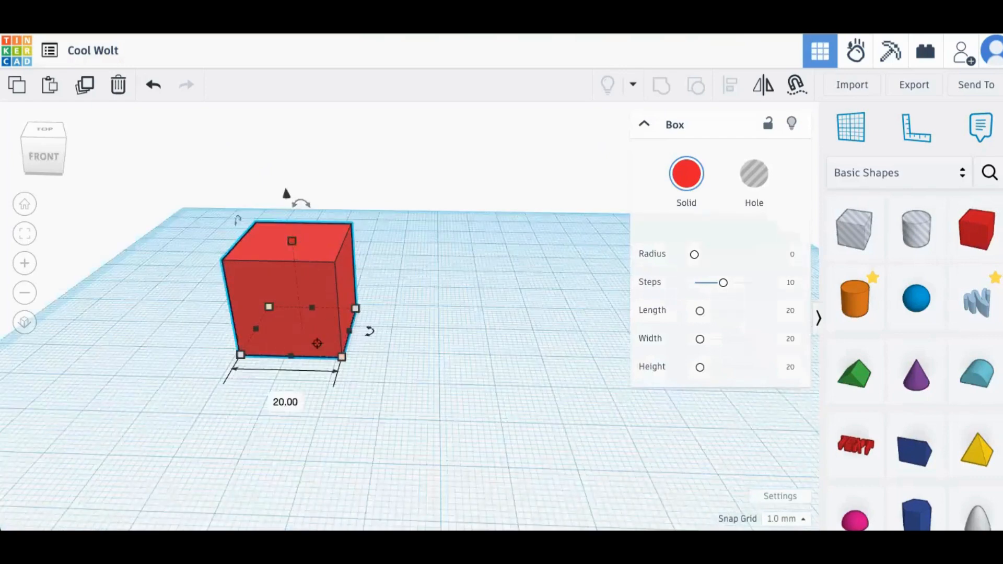
{"action": "left_click", "coordinate": [50, 158]}
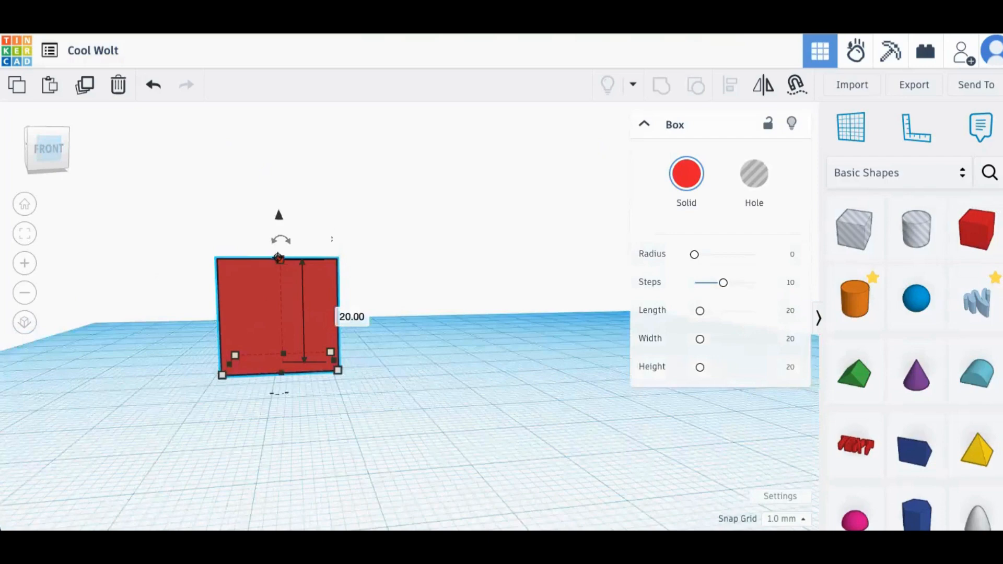
{"action": "left_click_drag", "start_coordinate": [278, 258], "coordinate": [292, 328]}
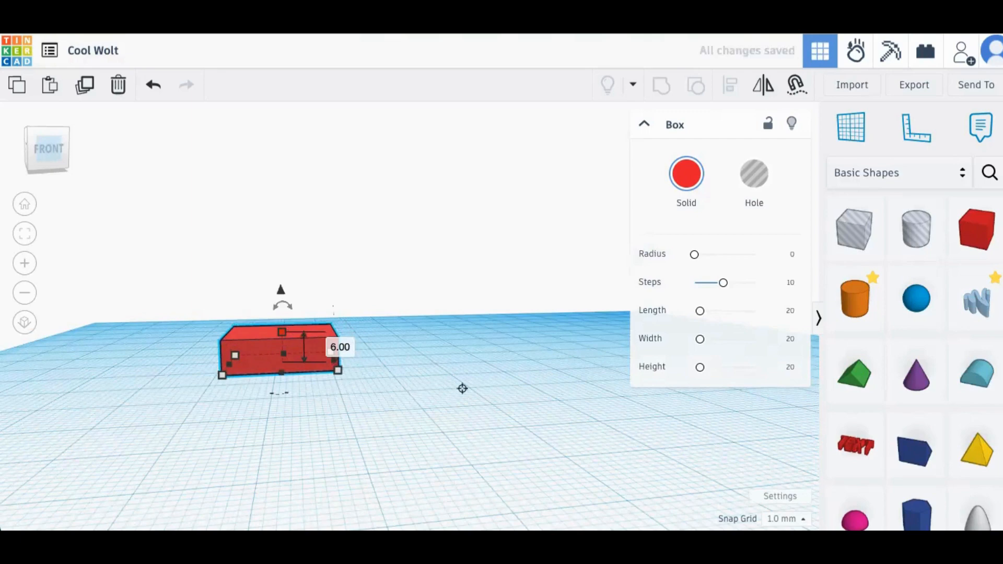
Step: Stretch the flat box into a long rectangular nameplate base, about 26 mm deep
{"action": "left_click", "coordinate": [443, 385]}
{"action": "left_click", "coordinate": [324, 351]}
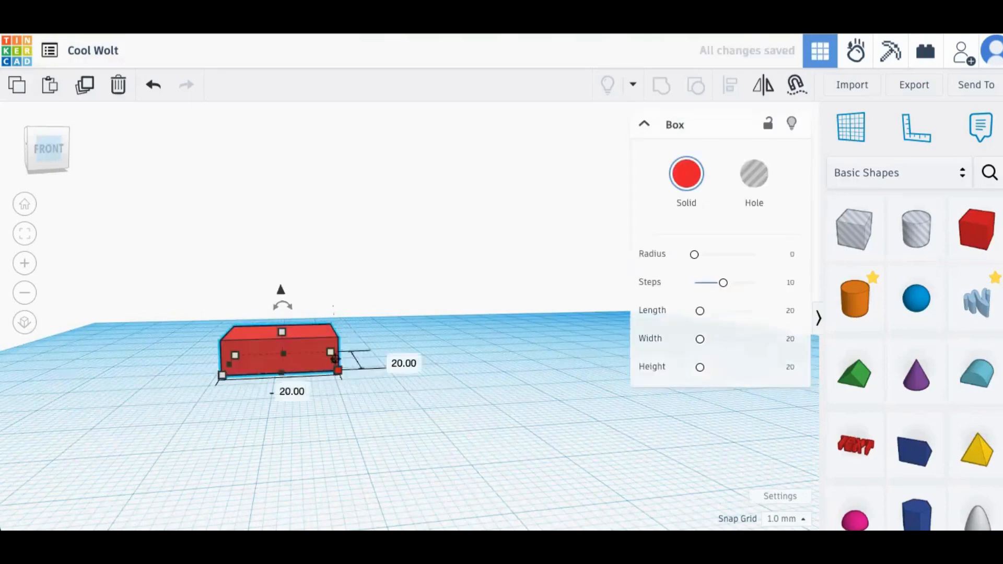
{"action": "left_click_drag", "start_coordinate": [334, 357], "coordinate": [535, 360]}
{"action": "left_click_drag", "start_coordinate": [43, 159], "coordinate": [38, 175]}
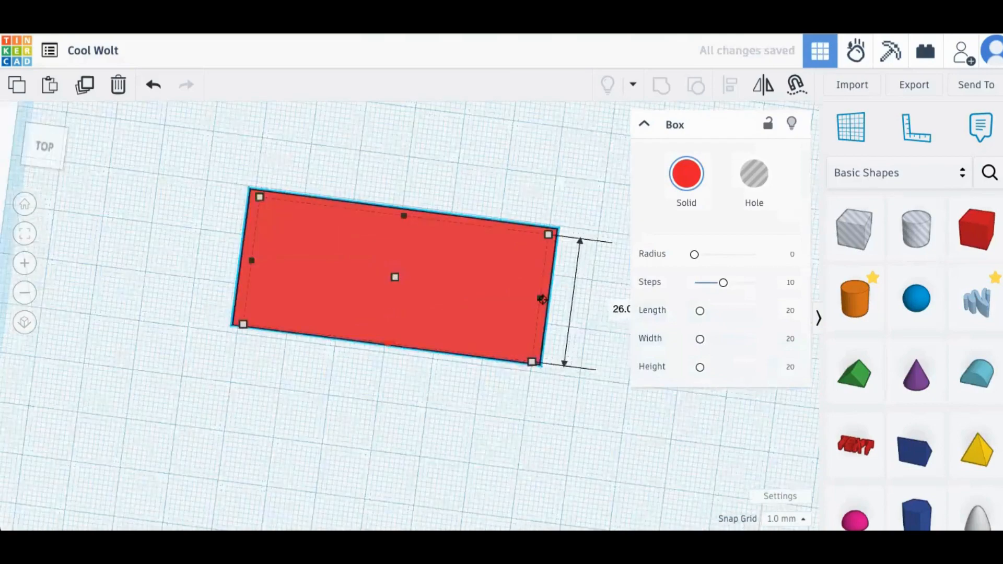
{"action": "left_click_drag", "start_coordinate": [541, 298], "coordinate": [590, 307]}
{"action": "left_click", "coordinate": [516, 424]}
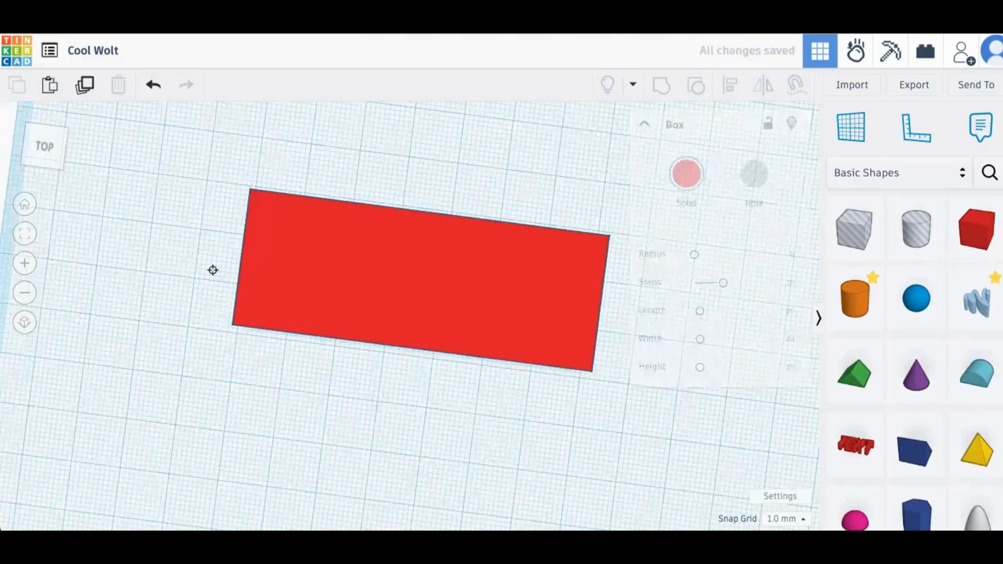
Step: Add a Scribble shape over the red base and hand-draw the person's title and surname in cursive
{"action": "left_click_drag", "start_coordinate": [41, 159], "coordinate": [44, 158]}
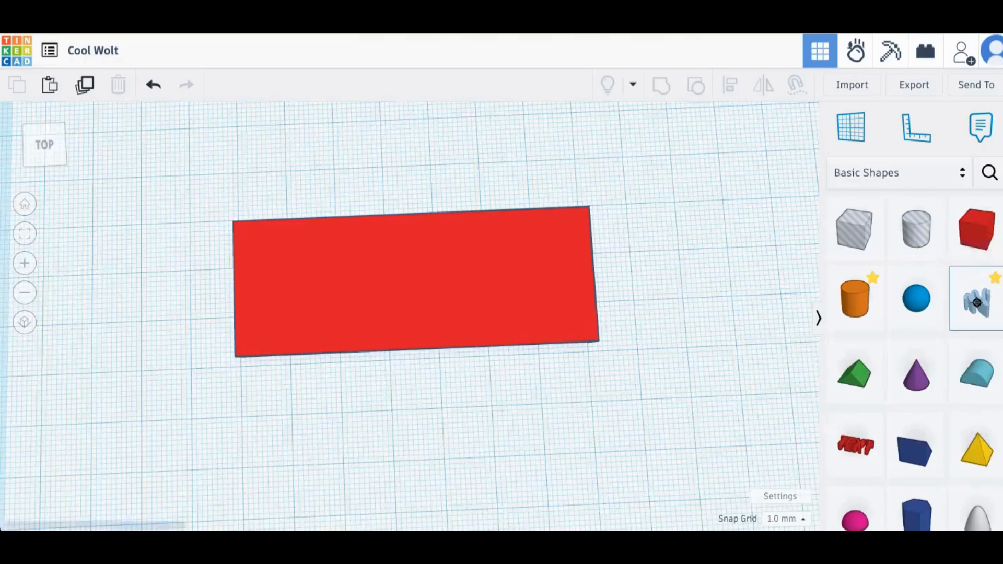
{"action": "mouse_move", "coordinate": [977, 302]}
{"action": "left_mouse_down"}
{"action": "mouse_move", "coordinate": [847, 290]}
{"action": "mouse_move", "coordinate": [376, 288]}
{"action": "mouse_move", "coordinate": [399, 282]}
{"action": "mouse_move", "coordinate": [429, 343]}
{"action": "mouse_move", "coordinate": [336, 260]}
{"action": "mouse_move", "coordinate": [316, 280]}
{"action": "left_mouse_up"}
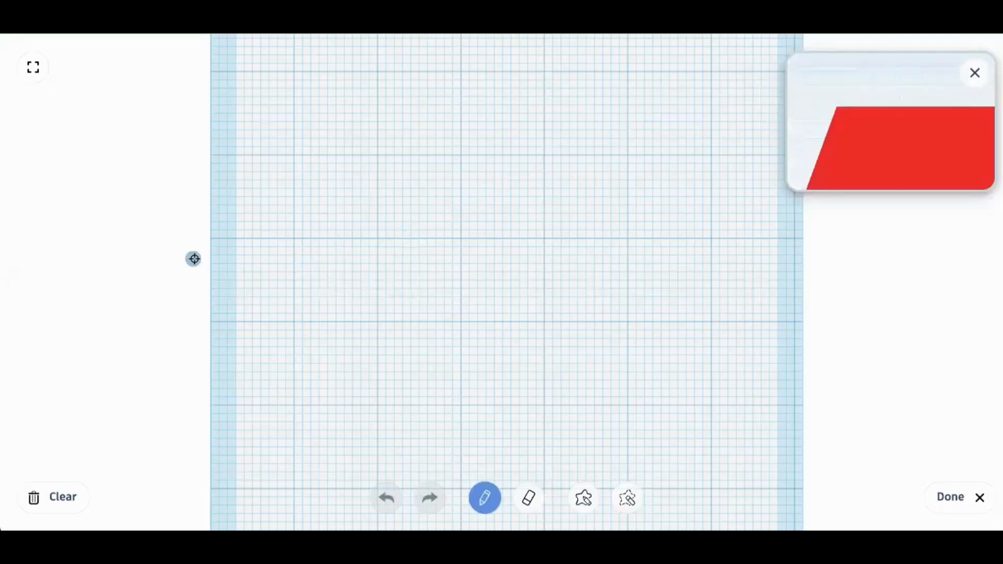
{"action": "mouse_move", "coordinate": [251, 257]}
{"action": "left_mouse_down"}
{"action": "mouse_move", "coordinate": [287, 237]}
{"action": "mouse_move", "coordinate": [293, 267]}
{"action": "mouse_move", "coordinate": [330, 271]}
{"action": "mouse_move", "coordinate": [358, 217]}
{"action": "mouse_move", "coordinate": [459, 332]}
{"action": "left_mouse_up"}
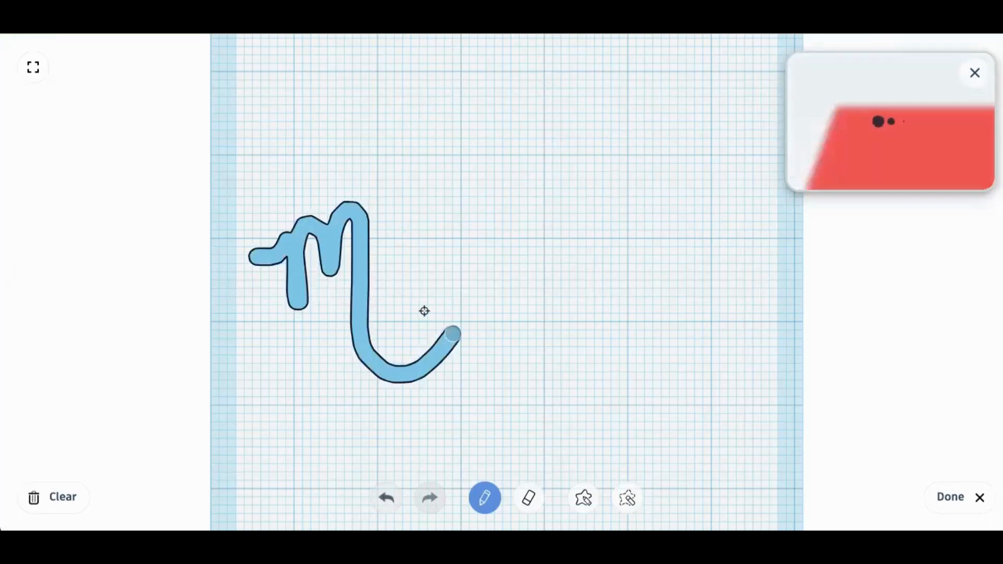
{"action": "mouse_move", "coordinate": [383, 299]}
{"action": "left_mouse_down"}
{"action": "mouse_move", "coordinate": [383, 261]}
{"action": "mouse_move", "coordinate": [423, 298]}
{"action": "mouse_move", "coordinate": [459, 292]}
{"action": "mouse_move", "coordinate": [494, 225]}
{"action": "left_mouse_up"}
{"action": "left_click", "coordinate": [518, 256]}
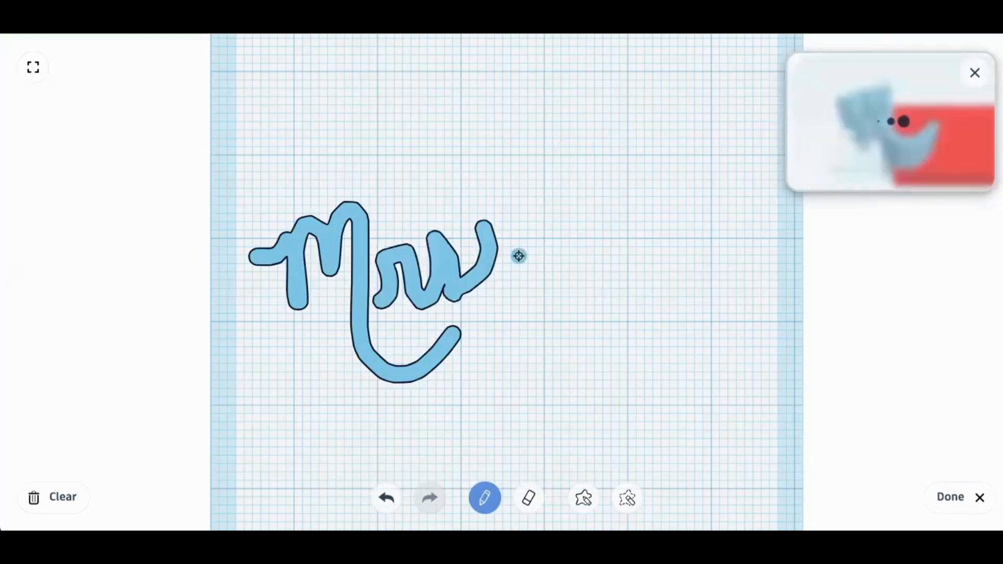
{"action": "left_click_drag", "start_coordinate": [513, 295], "coordinate": [467, 313]}
{"action": "left_click_drag", "start_coordinate": [582, 394], "coordinate": [584, 393]}
{"action": "mouse_move", "coordinate": [525, 355]}
{"action": "left_mouse_down"}
{"action": "mouse_move", "coordinate": [546, 376]}
{"action": "mouse_move", "coordinate": [560, 359]}
{"action": "mouse_move", "coordinate": [568, 259]}
{"action": "mouse_move", "coordinate": [620, 305]}
{"action": "mouse_move", "coordinate": [656, 228]}
{"action": "mouse_move", "coordinate": [688, 277]}
{"action": "mouse_move", "coordinate": [688, 177]}
{"action": "mouse_move", "coordinate": [708, 233]}
{"action": "mouse_move", "coordinate": [723, 239]}
{"action": "mouse_move", "coordinate": [750, 193]}
{"action": "mouse_move", "coordinate": [761, 138]}
{"action": "left_mouse_up"}
{"action": "left_click_drag", "start_coordinate": [547, 281], "coordinate": [598, 240]}
{"action": "left_click", "coordinate": [611, 267]}
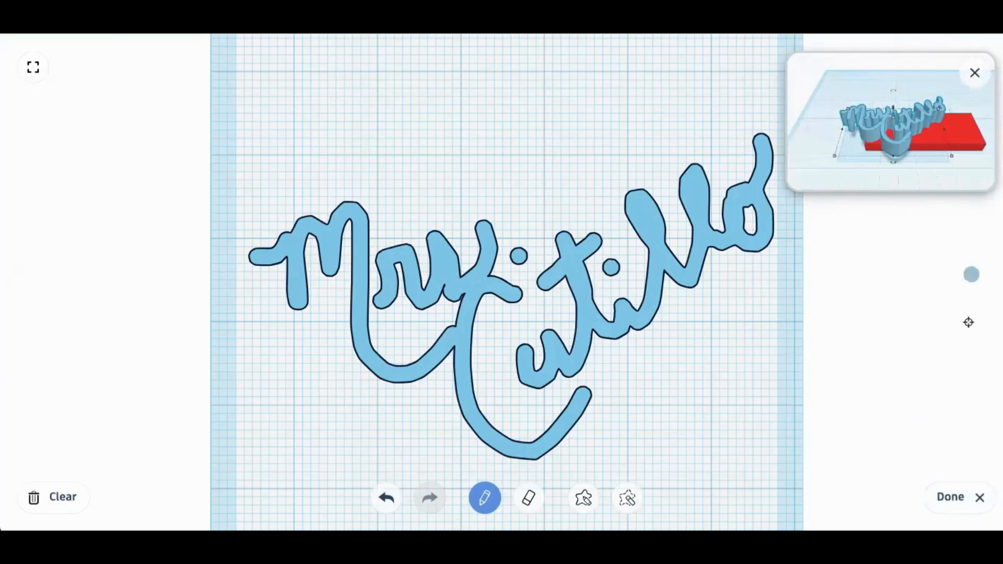
{"action": "left_click", "coordinate": [949, 500]}
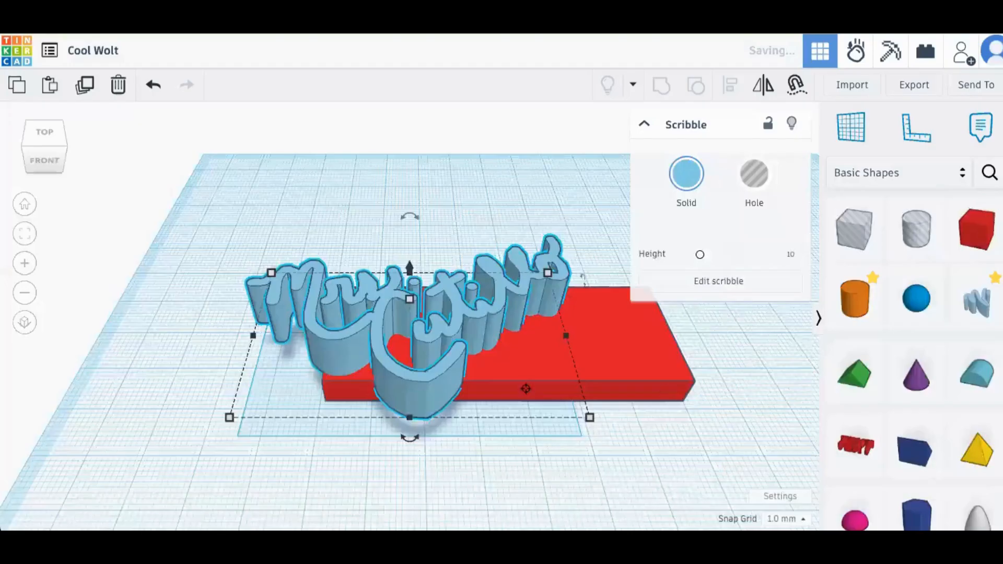
Step: Move the scribbled name onto the red base and shrink it to fit within the base's length
{"action": "left_click_drag", "start_coordinate": [462, 320], "coordinate": [562, 317]}
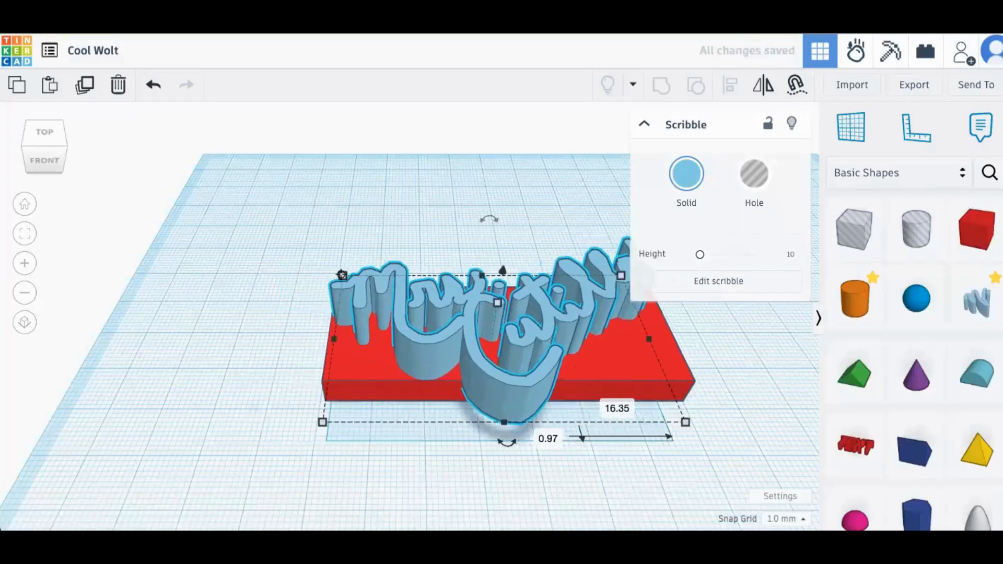
{"action": "mouse_move", "coordinate": [343, 275]}
{"action": "left_mouse_down"}
{"action": "mouse_move", "coordinate": [419, 304]}
{"action": "mouse_move", "coordinate": [473, 342]}
{"action": "left_mouse_up"}
{"action": "left_click_drag", "start_coordinate": [544, 347], "coordinate": [467, 302]}
Step: Rotate the scribbled name 22.5° flat on the base and check its alignment from above
{"action": "mouse_move", "coordinate": [504, 405]}
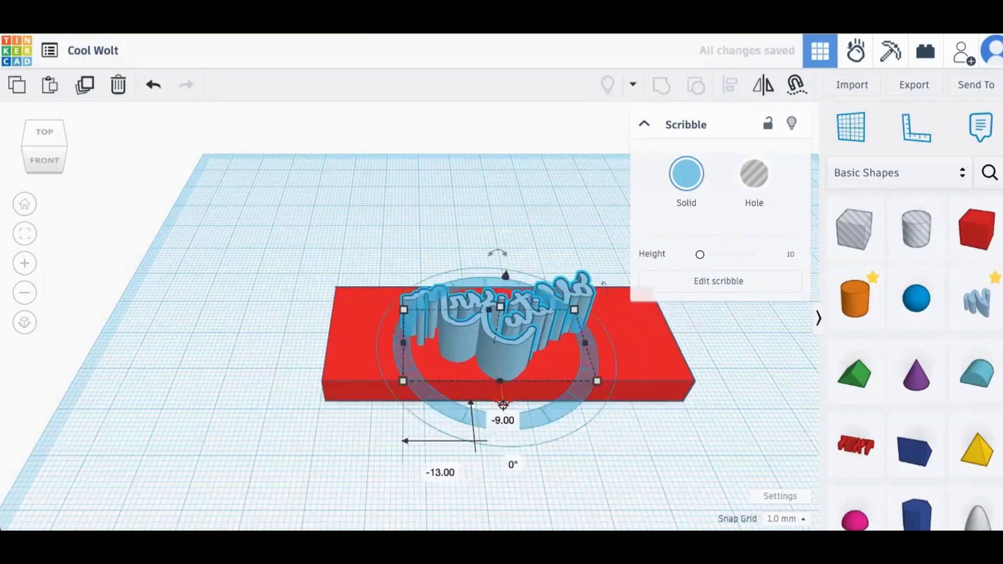
{"action": "left_click_drag", "start_coordinate": [502, 405], "coordinate": [473, 403]}
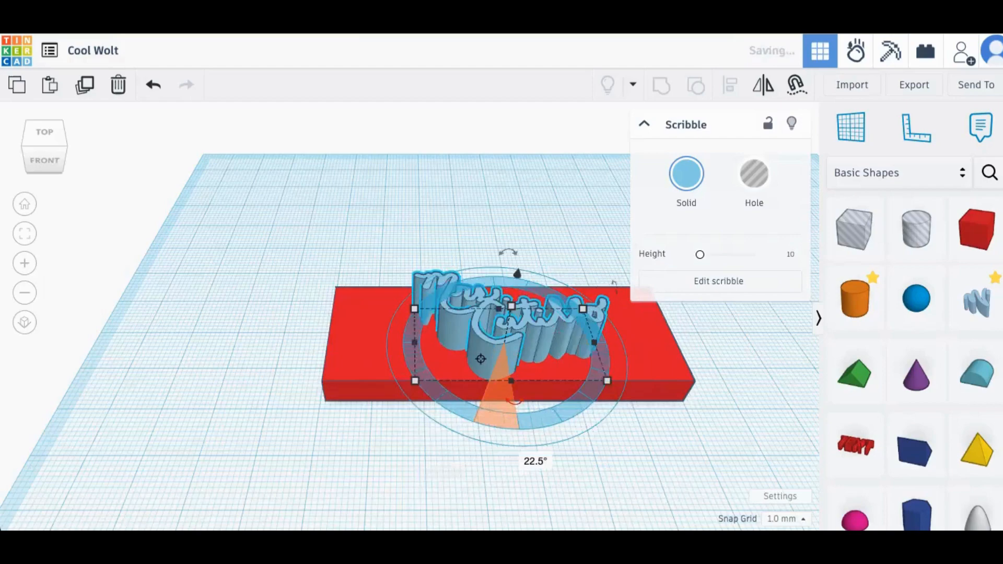
{"action": "left_click", "coordinate": [42, 146]}
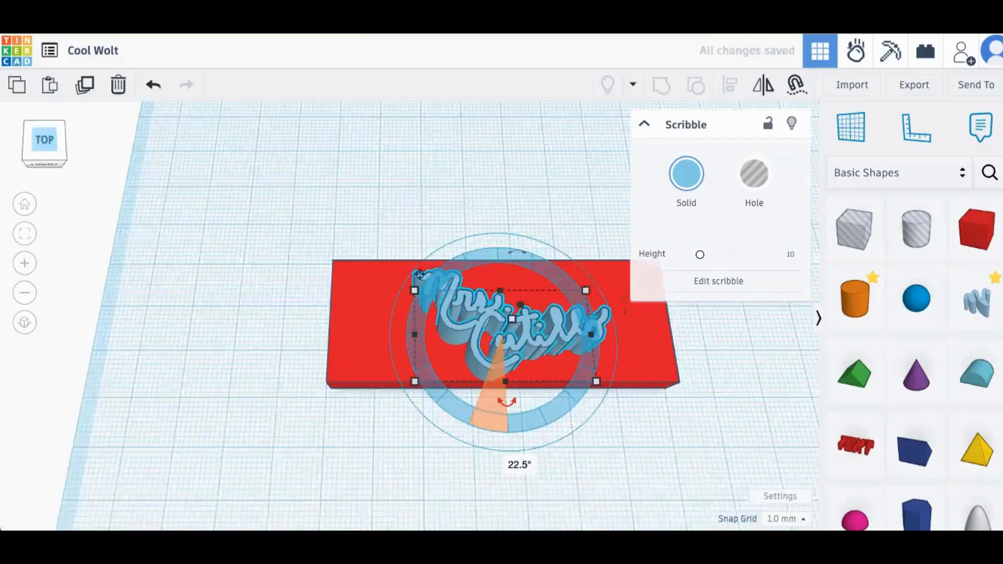
{"action": "left_click", "coordinate": [42, 138]}
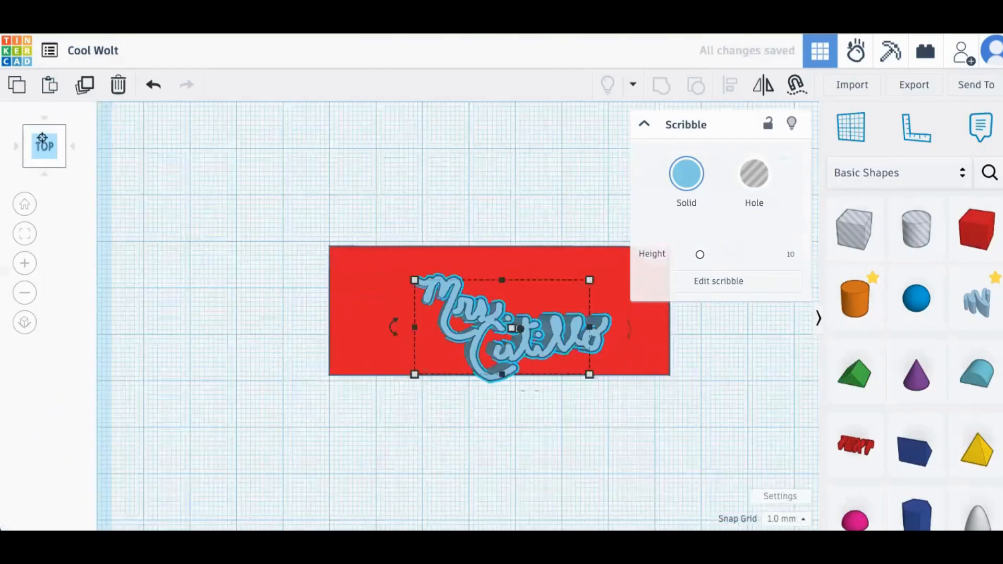
Step: Enlarge the scribbled name to about 44 by 22 mm and reposition it within the red base's outline
{"action": "right_click_drag", "start_coordinate": [550, 335], "coordinate": [537, 319]}
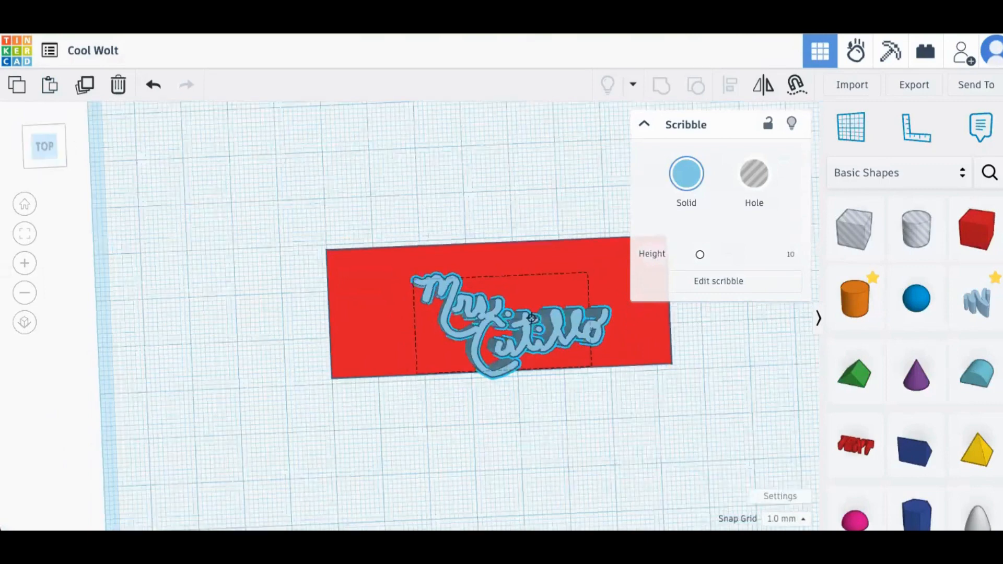
{"action": "left_click_drag", "start_coordinate": [532, 318], "coordinate": [511, 319]}
{"action": "mouse_move", "coordinate": [557, 353]}
{"action": "left_mouse_down"}
{"action": "mouse_move", "coordinate": [600, 344]}
{"action": "mouse_move", "coordinate": [598, 362]}
{"action": "left_mouse_up"}
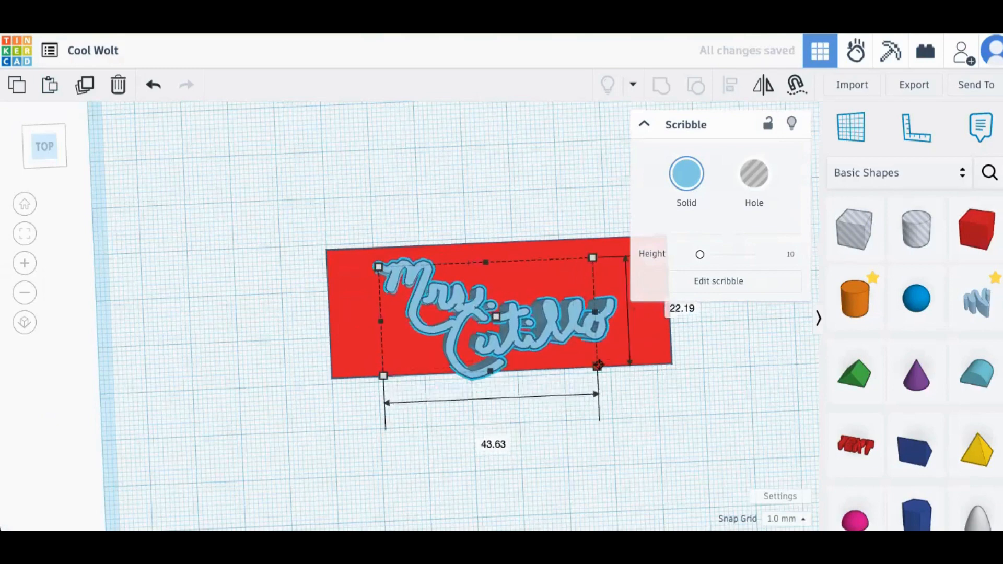
{"action": "left_click_drag", "start_coordinate": [549, 322], "coordinate": [553, 312]}
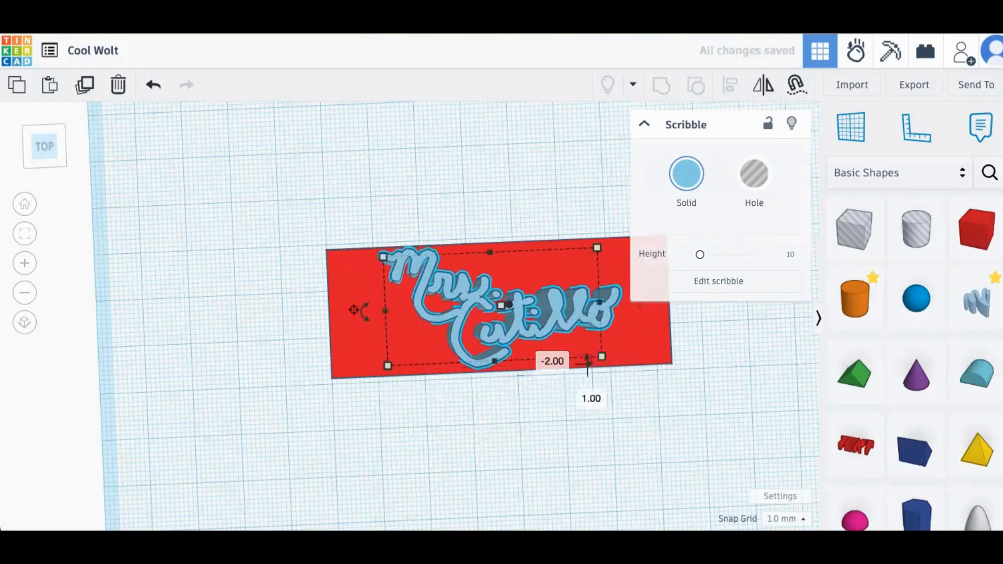
Step: Reduce the scribbled name's height to 2 mm above the base
{"action": "left_click", "coordinate": [45, 150]}
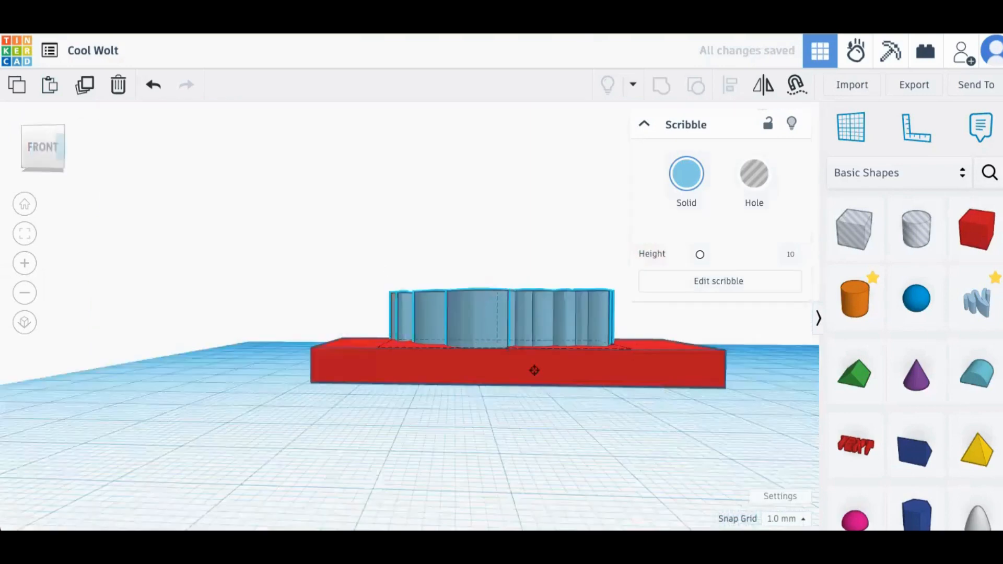
{"action": "left_click", "coordinate": [521, 376]}
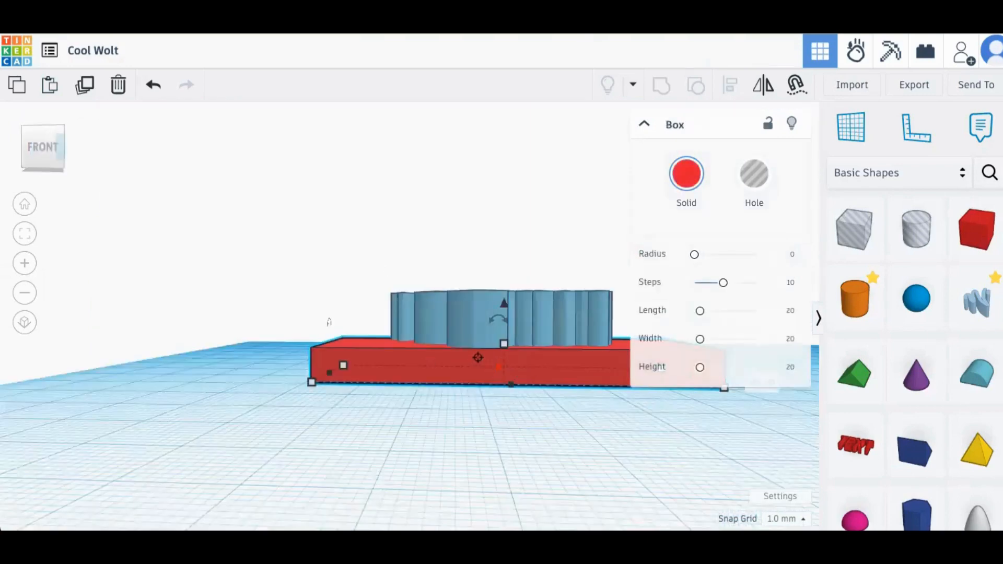
{"action": "mouse_move", "coordinate": [503, 344]}
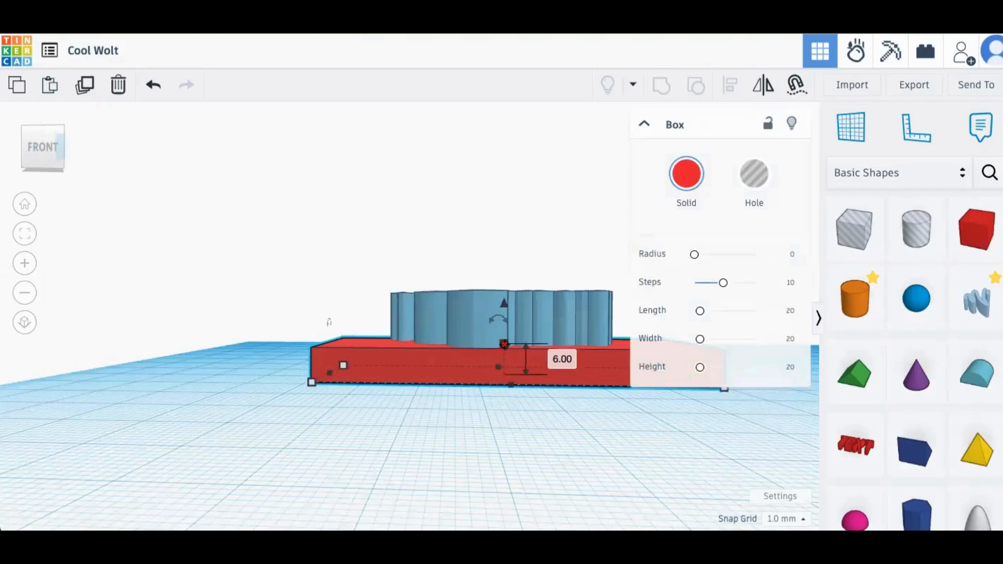
{"action": "left_click", "coordinate": [500, 324]}
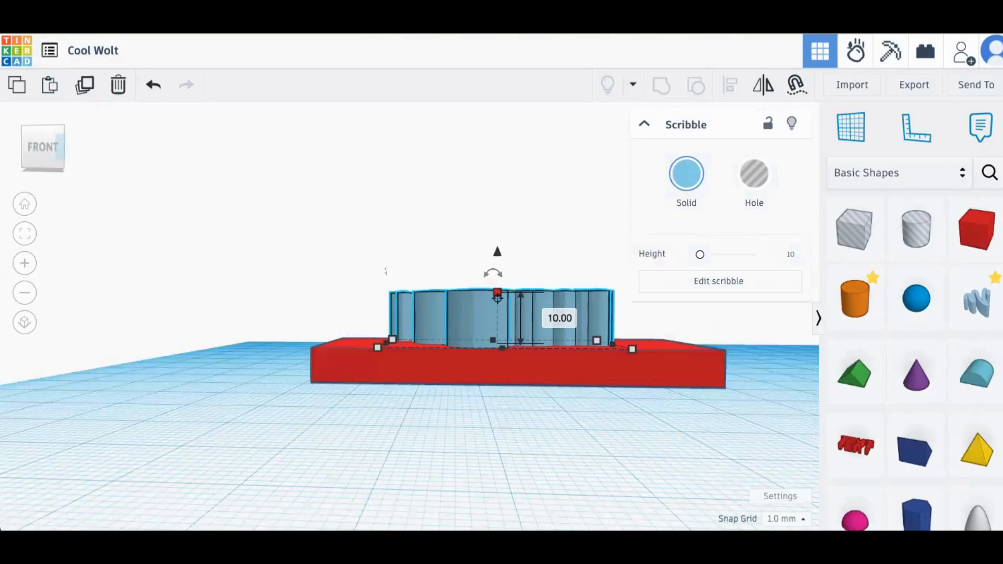
{"action": "mouse_move", "coordinate": [497, 294]}
{"action": "left_mouse_down"}
{"action": "mouse_move", "coordinate": [499, 356]}
{"action": "mouse_move", "coordinate": [496, 333]}
{"action": "left_mouse_up"}
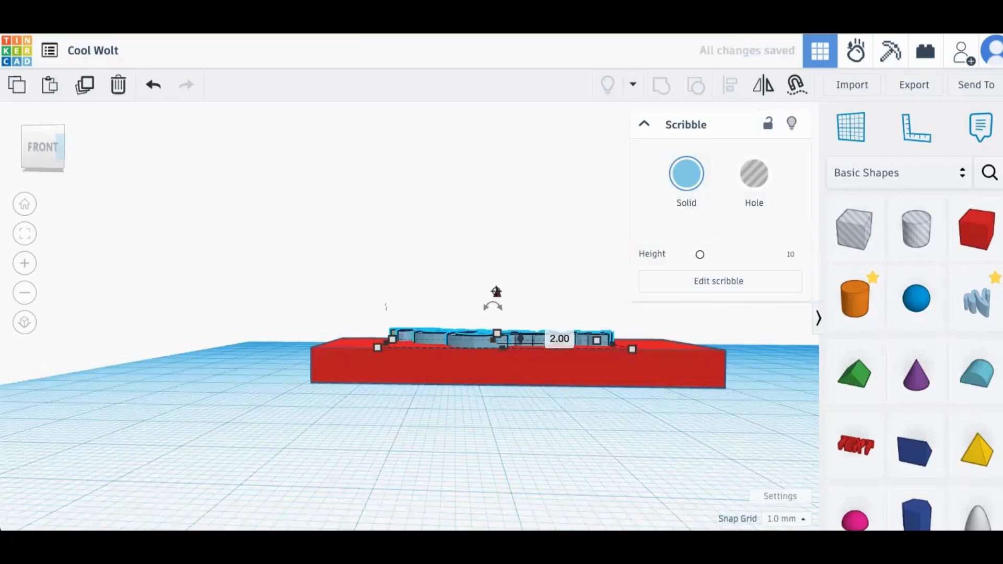
Step: Sink the scribbled name 2 mm into the base, making its top flush with the base's surface
{"action": "left_click", "coordinate": [33, 147]}
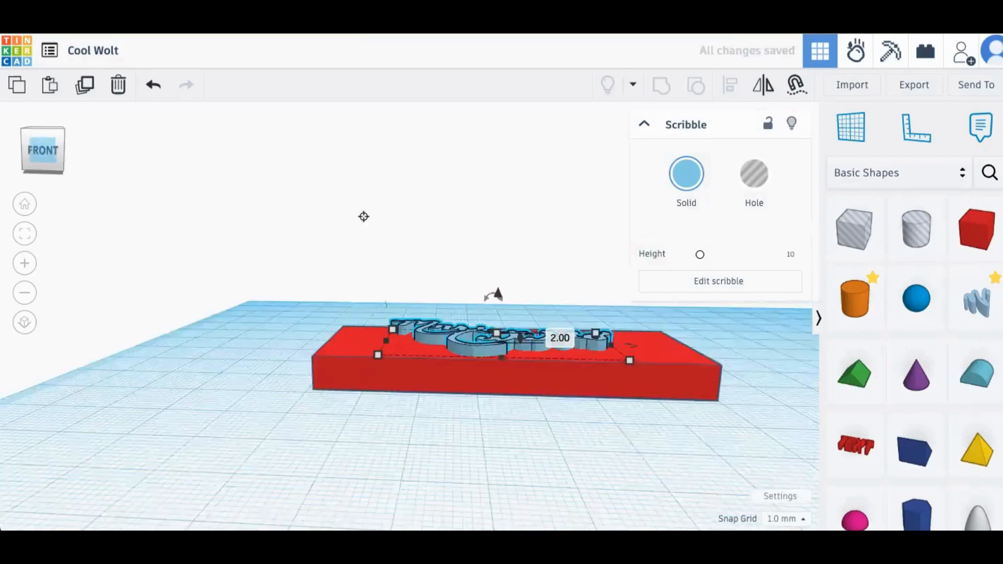
{"action": "mouse_move", "coordinate": [499, 295]}
{"action": "left_mouse_down"}
{"action": "mouse_move", "coordinate": [499, 316]}
{"action": "mouse_move", "coordinate": [498, 303]}
{"action": "left_mouse_up"}
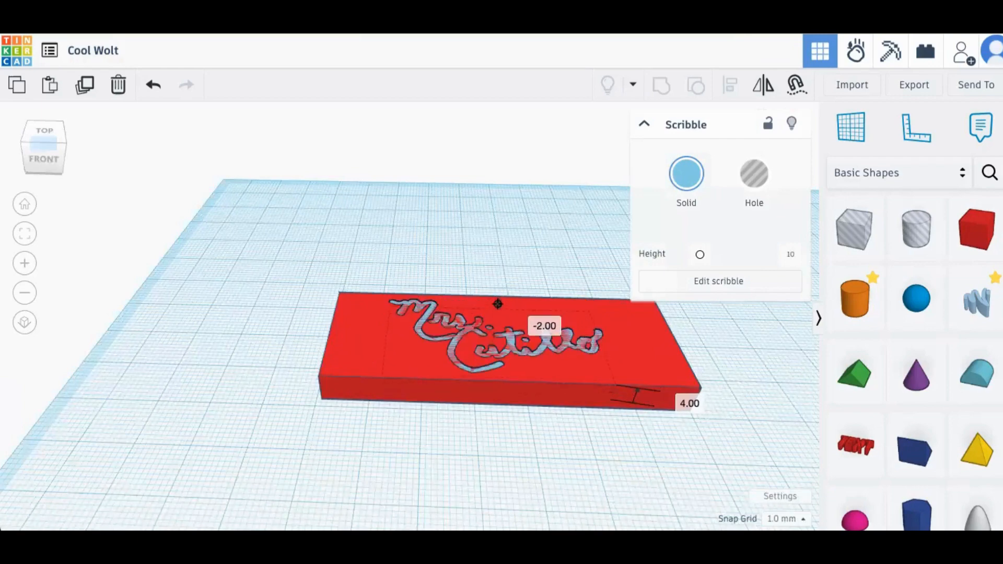
{"action": "left_click", "coordinate": [38, 152]}
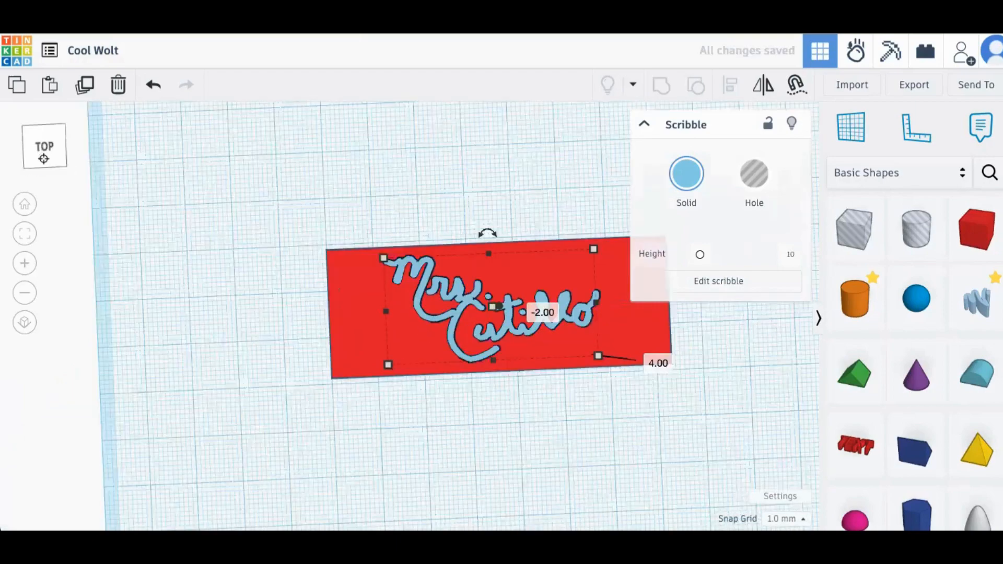
{"action": "right_click_drag", "start_coordinate": [792, 200], "coordinate": [759, 176]}
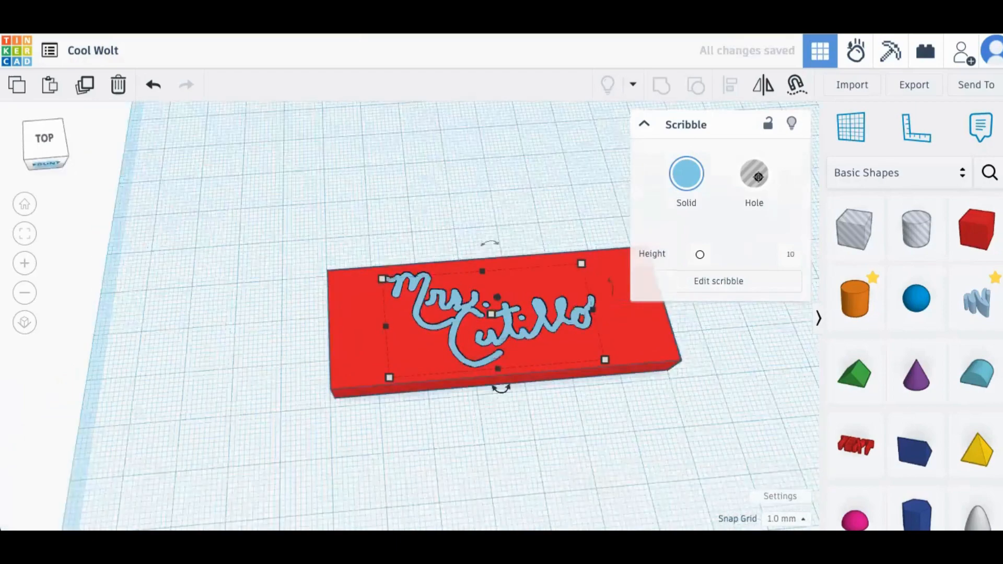
Step: Try the sunken scribble as a hole, restore it to solid and raise it 2 mm back onto the base
{"action": "key", "text": "h"}
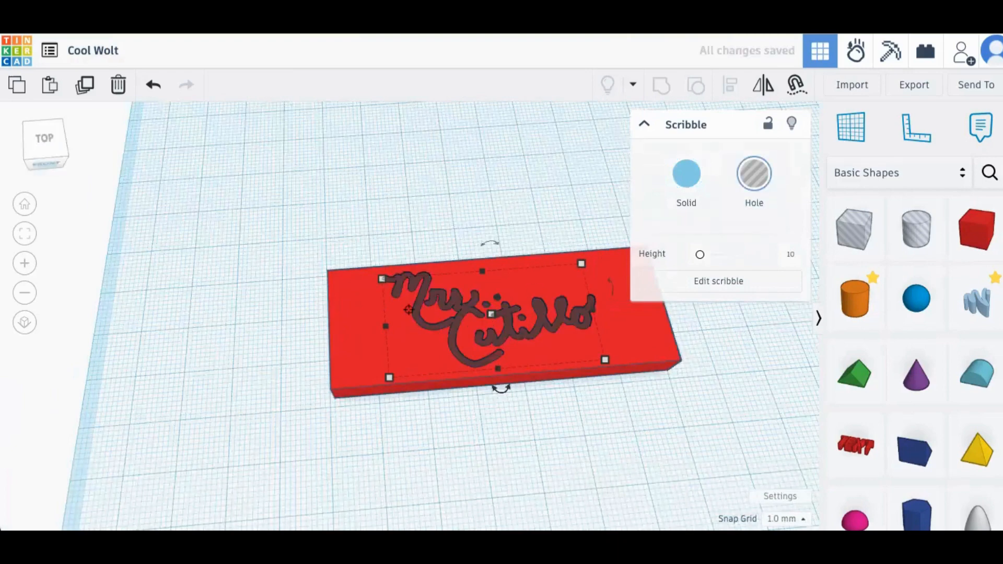
{"action": "left_click", "coordinate": [691, 185]}
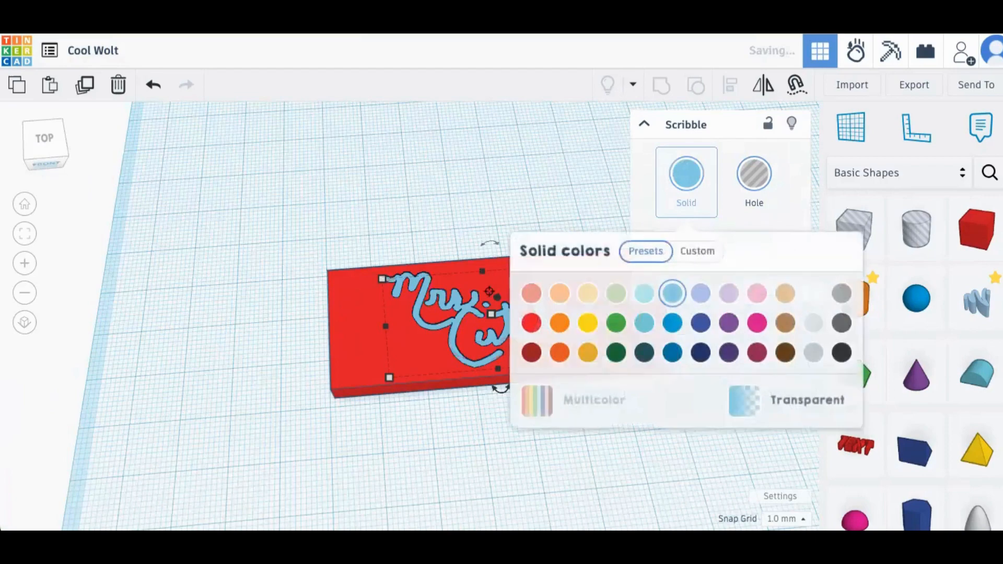
{"action": "left_click", "coordinate": [36, 153]}
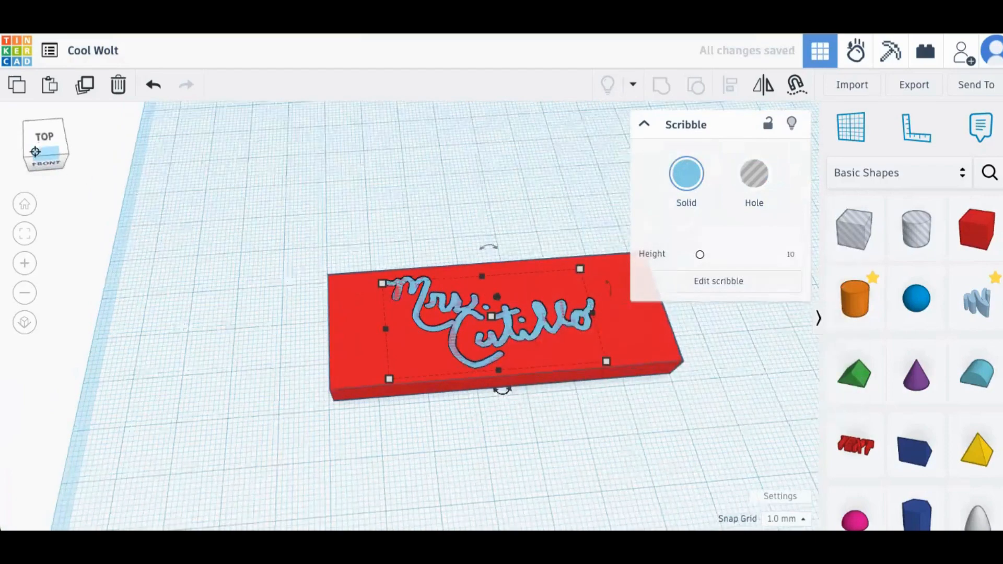
{"action": "right_click_drag", "start_coordinate": [478, 287], "coordinate": [467, 248]}
{"action": "left_click_drag", "start_coordinate": [500, 306], "coordinate": [500, 296]}
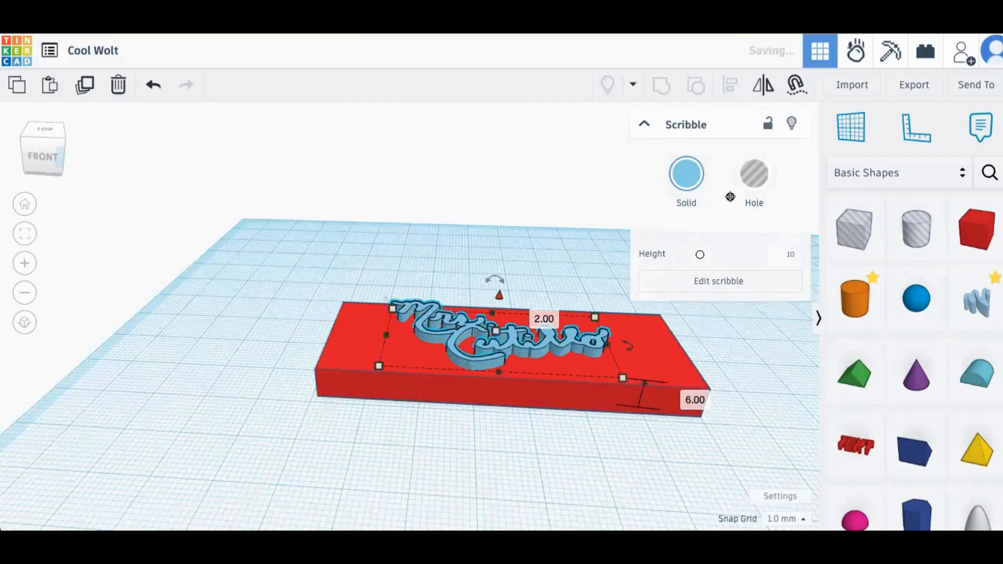
Step: Try the scribble as a hole sunk 2 mm into the base, and as a solid raised 1 mm
{"action": "left_click", "coordinate": [763, 170]}
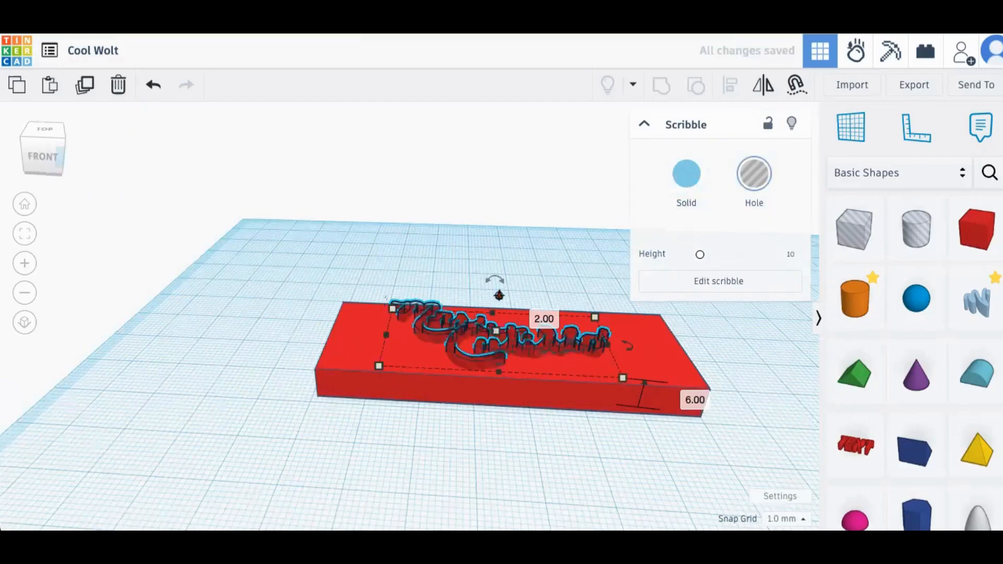
{"action": "left_click_drag", "start_coordinate": [493, 301], "coordinate": [499, 305]}
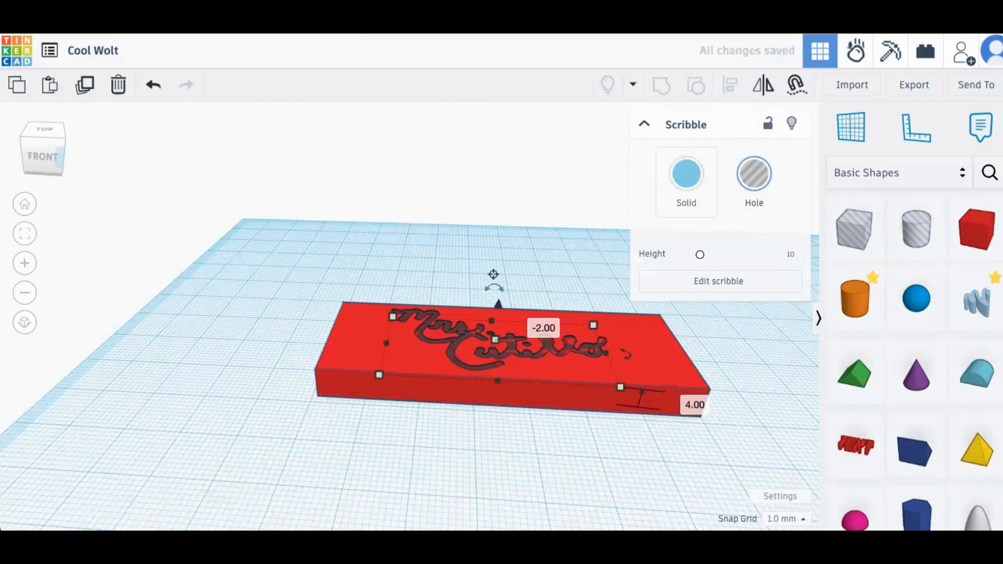
{"action": "left_click", "coordinate": [687, 179]}
{"action": "left_click_drag", "start_coordinate": [499, 303], "coordinate": [500, 298]}
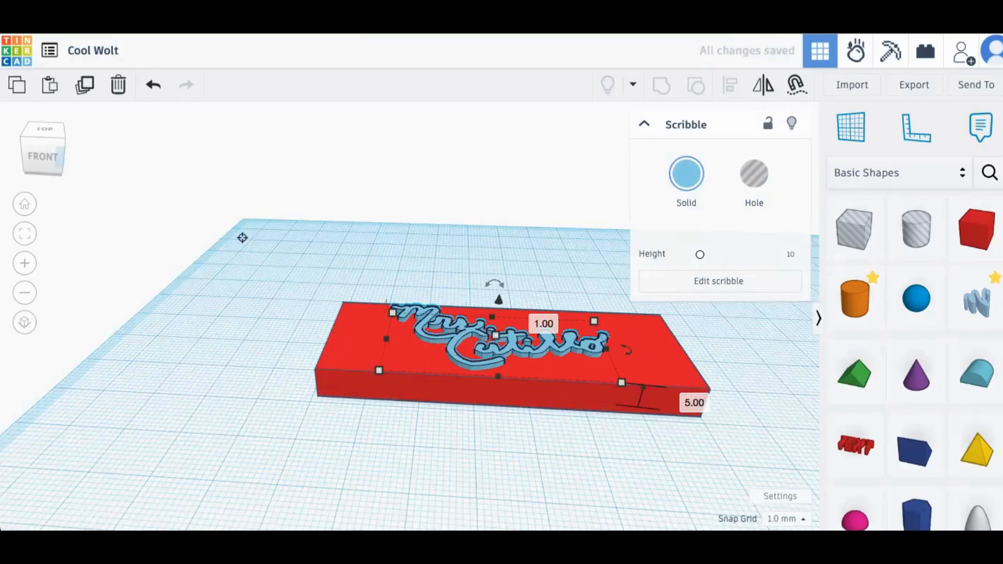
Step: Replace the scribbled name with a Text shape placed on the red base and shrunk to about 52 by 19 mm
{"action": "left_click", "coordinate": [35, 133]}
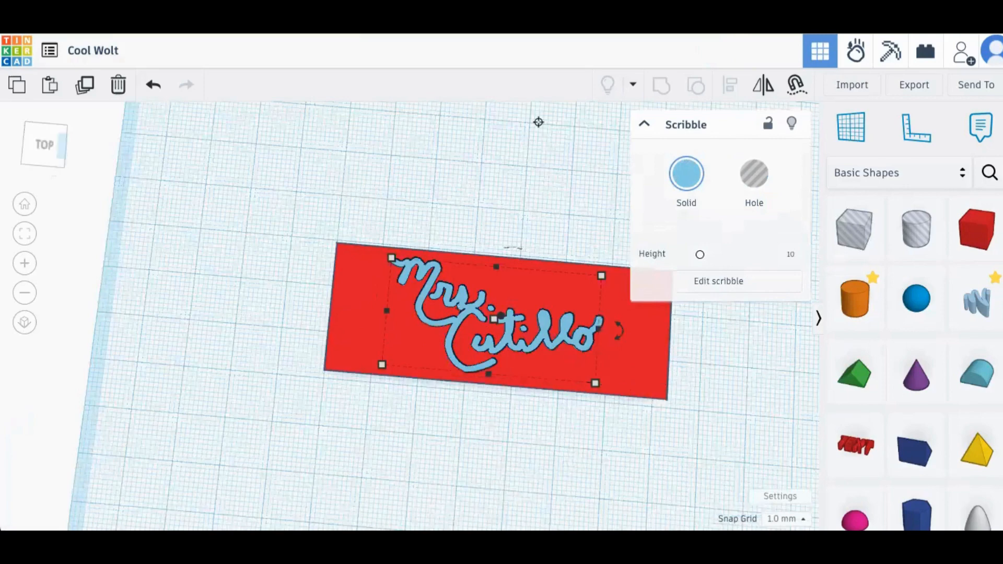
{"action": "key", "text": "Delete"}
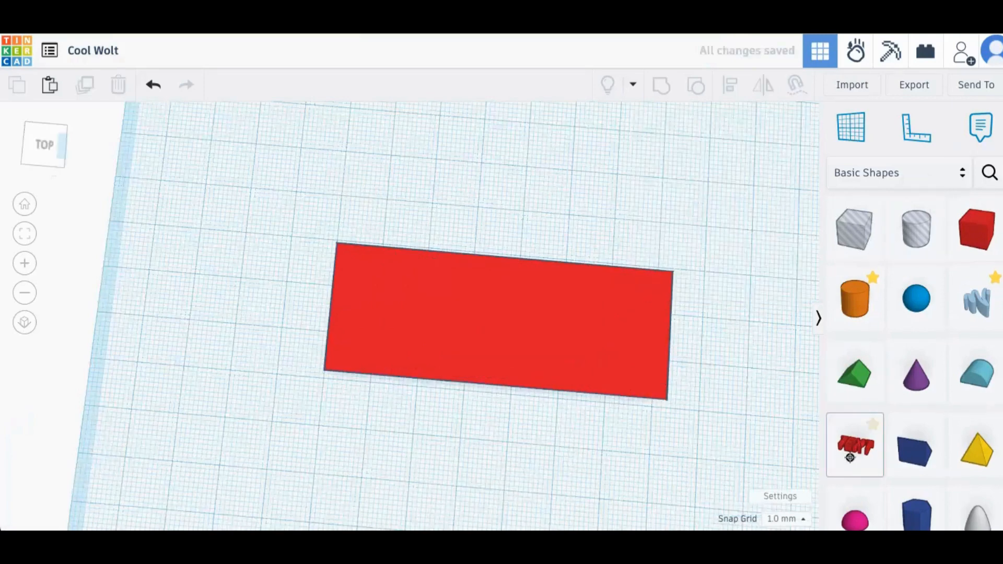
{"action": "left_click_drag", "start_coordinate": [852, 446], "coordinate": [487, 324]}
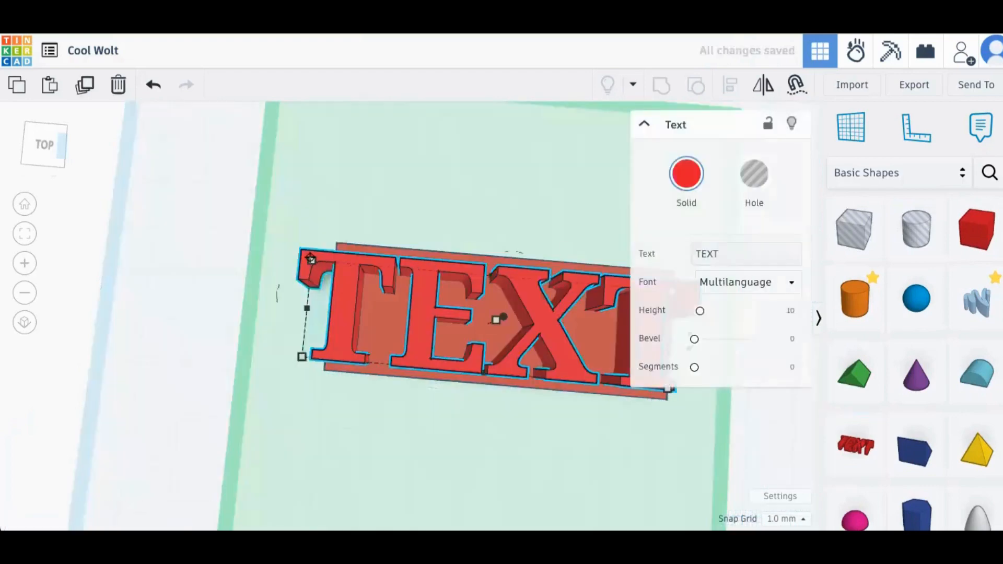
{"action": "left_click_drag", "start_coordinate": [310, 258], "coordinate": [387, 260]}
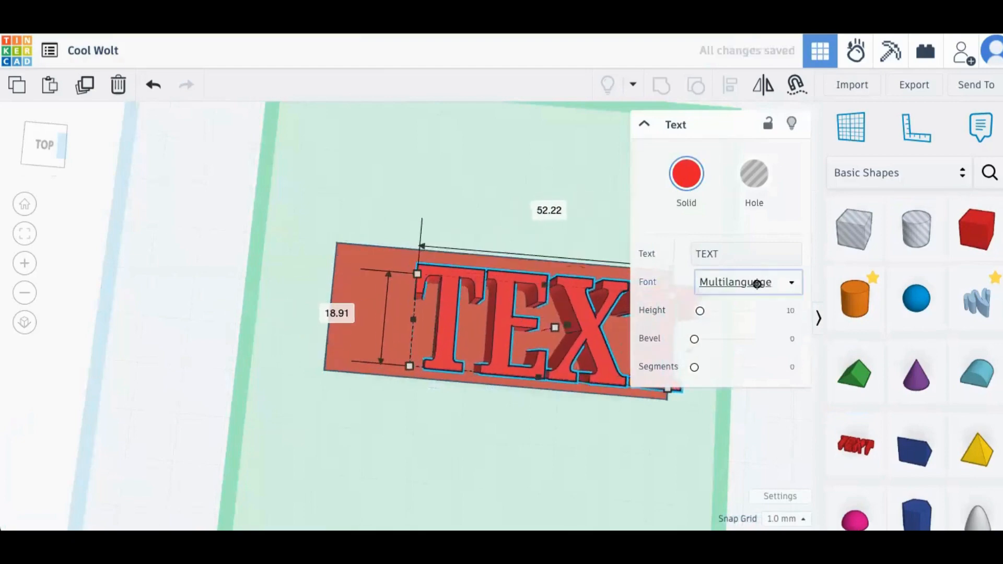
Step: Compare the Sans, Sans Mono and Serif fonts on the text shape and set it to Sans
{"action": "left_click", "coordinate": [757, 284]}
{"action": "left_click", "coordinate": [728, 329]}
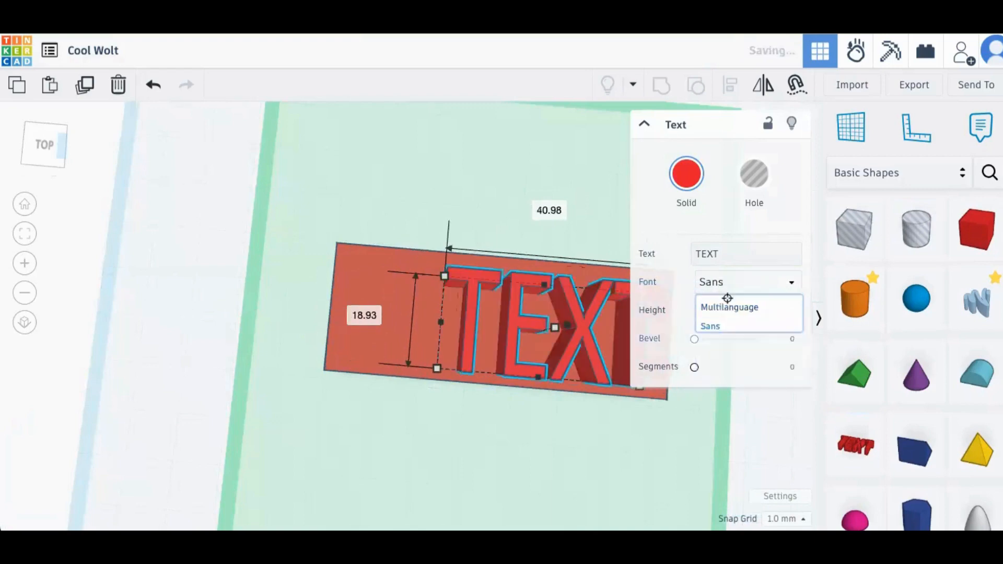
{"action": "left_click", "coordinate": [742, 282]}
{"action": "left_click", "coordinate": [712, 347]}
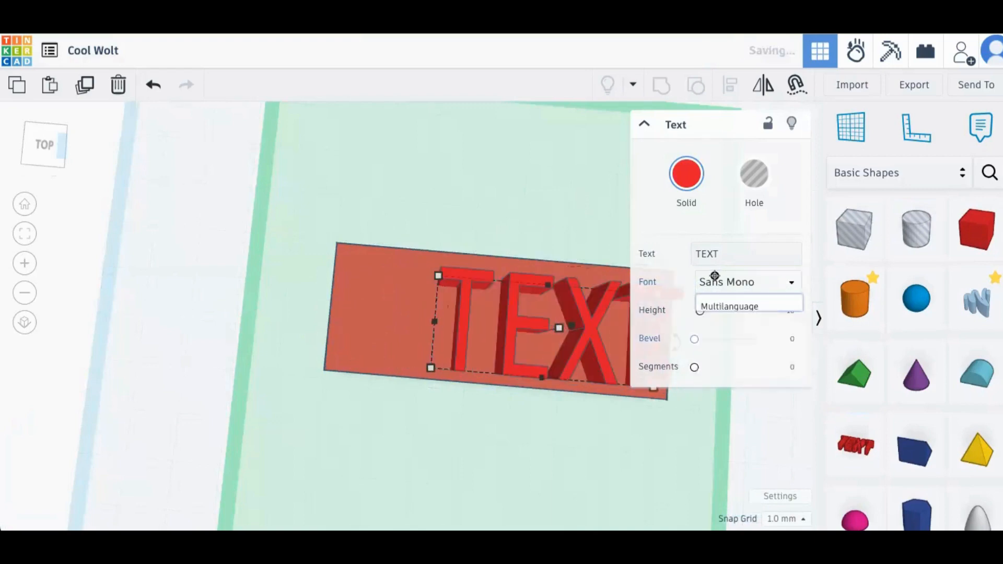
{"action": "left_click", "coordinate": [716, 281]}
{"action": "left_click", "coordinate": [721, 364]}
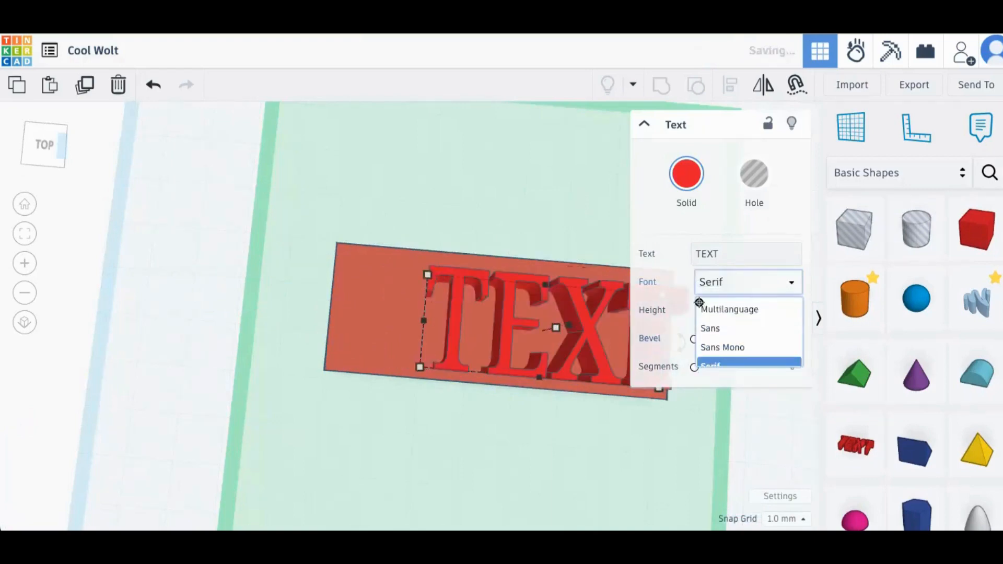
{"action": "left_click", "coordinate": [726, 288]}
{"action": "left_click", "coordinate": [729, 330]}
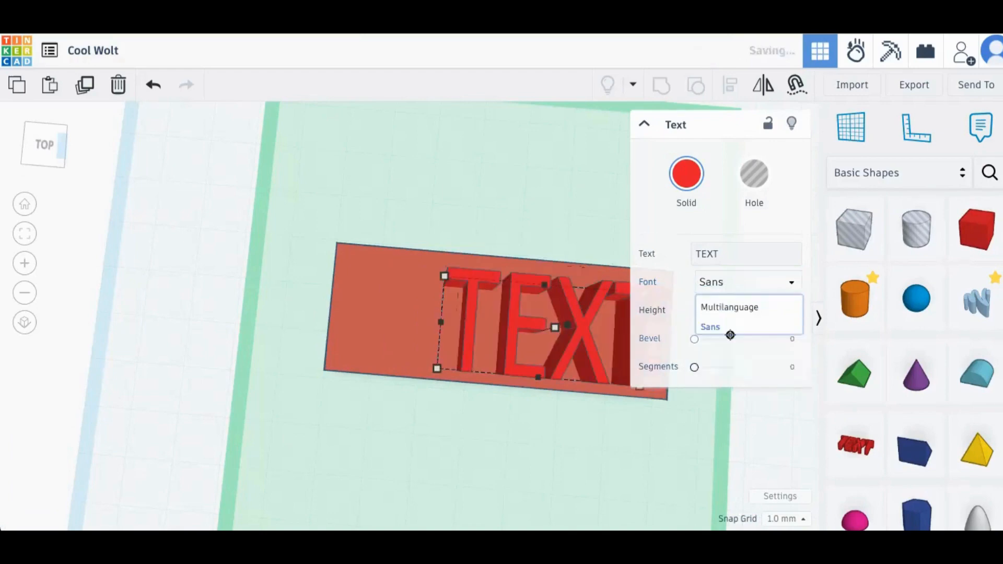
Step: Replace the text shape's placeholder wording with the person's title and surname
{"action": "left_click", "coordinate": [730, 254]}
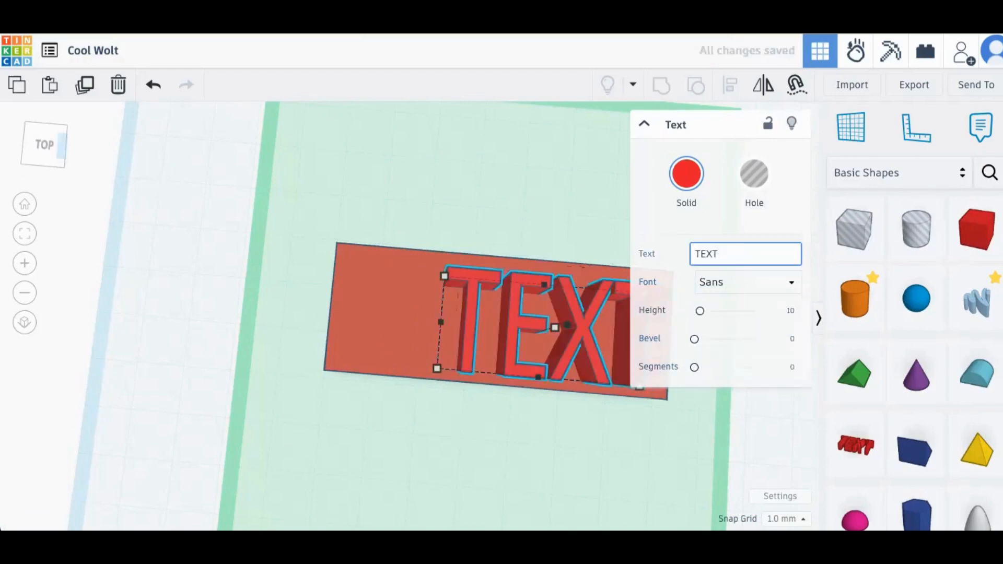
{"action": "key", "text": "BackSpace"}
{"action": "key", "text": "BackSpace"}
{"action": "key", "text": "BackSpace"}
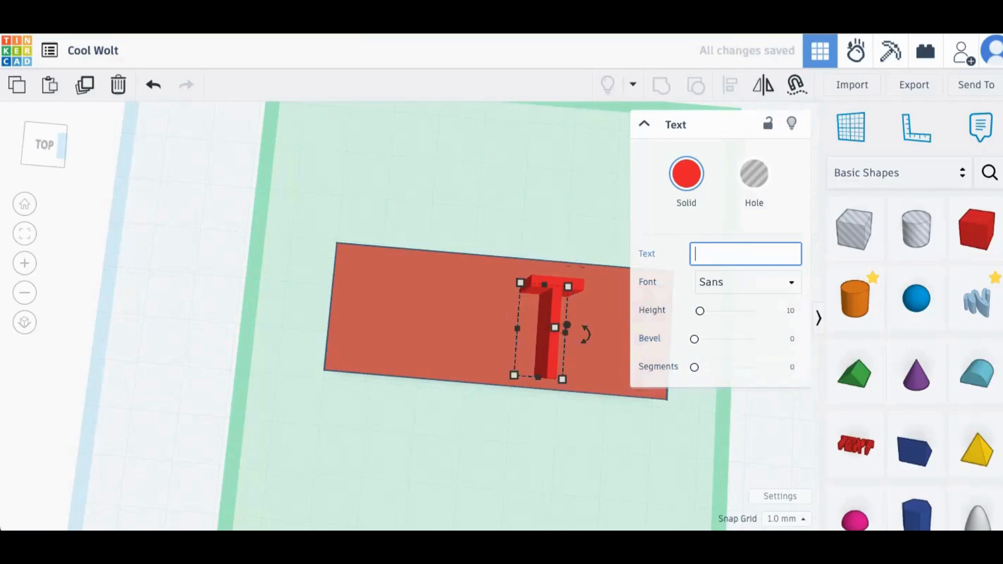
{"action": "type", "text": "Mrs. Cutillo"}
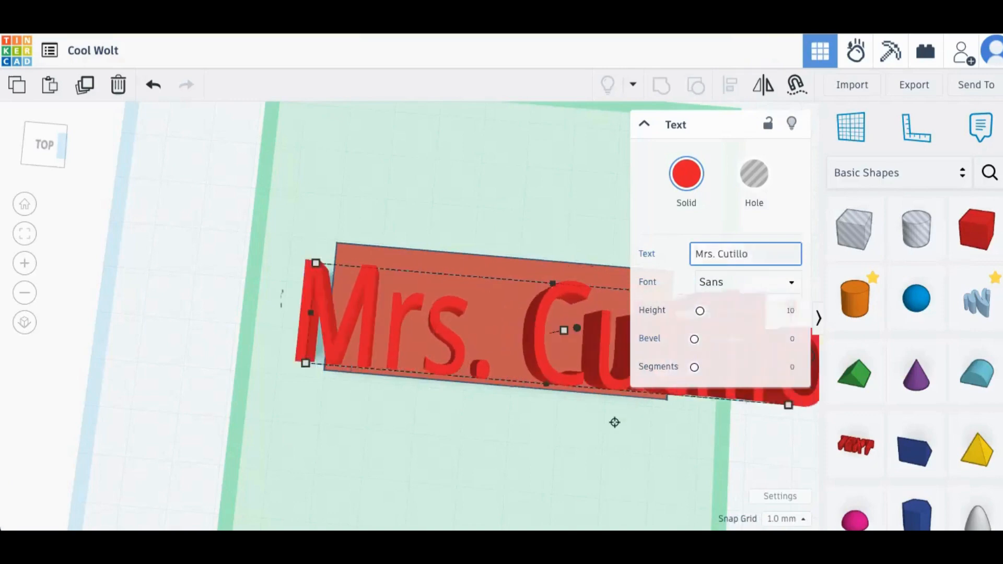
{"action": "left_click", "coordinate": [615, 422]}
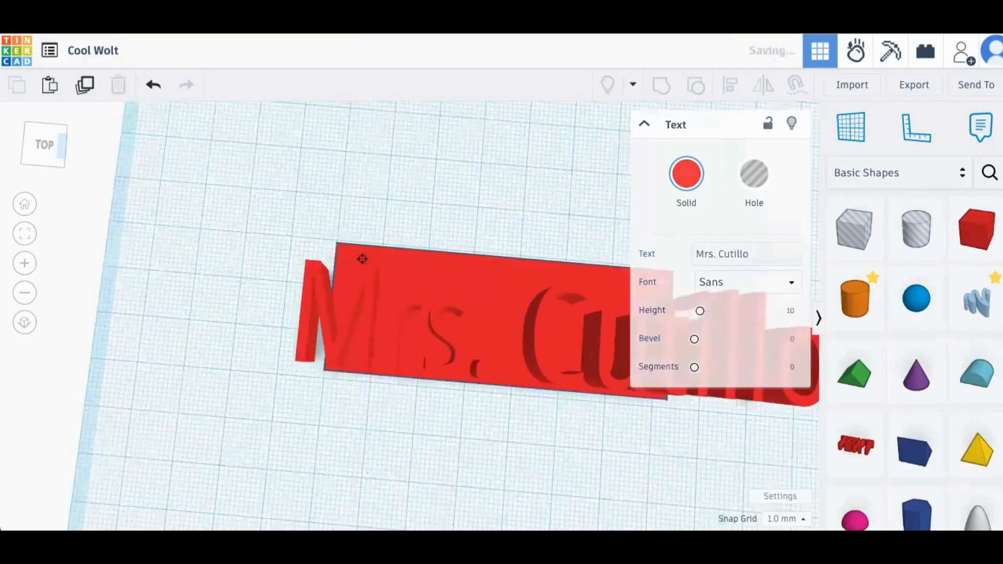
Step: Move the name text fully onto the red base and resize it to 52 by 13 mm
{"action": "left_click", "coordinate": [314, 265]}
{"action": "left_click_drag", "start_coordinate": [316, 263], "coordinate": [600, 343]}
{"action": "left_click", "coordinate": [643, 124]}
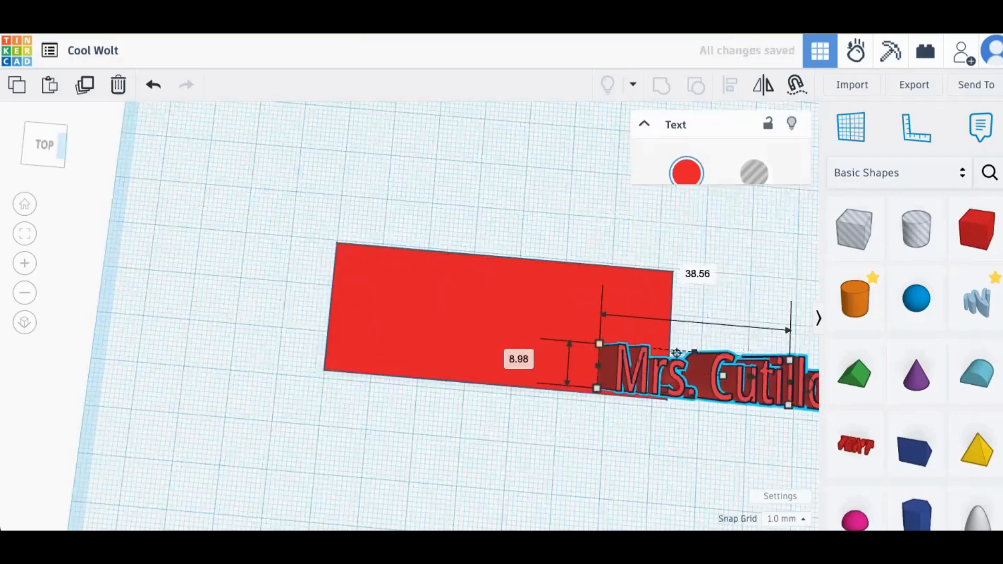
{"action": "left_click_drag", "start_coordinate": [677, 353], "coordinate": [505, 349]}
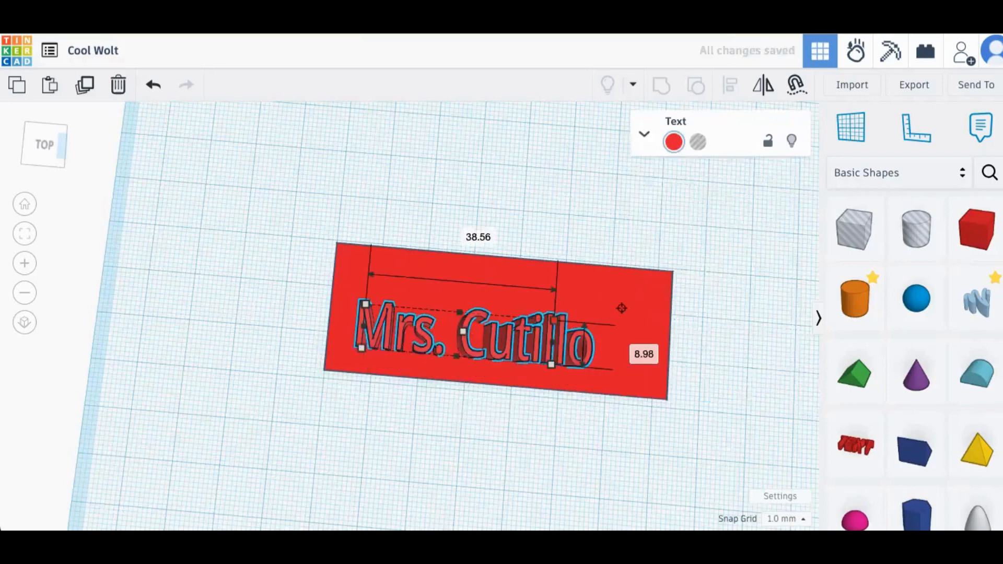
{"action": "left_click_drag", "start_coordinate": [554, 321], "coordinate": [621, 308]}
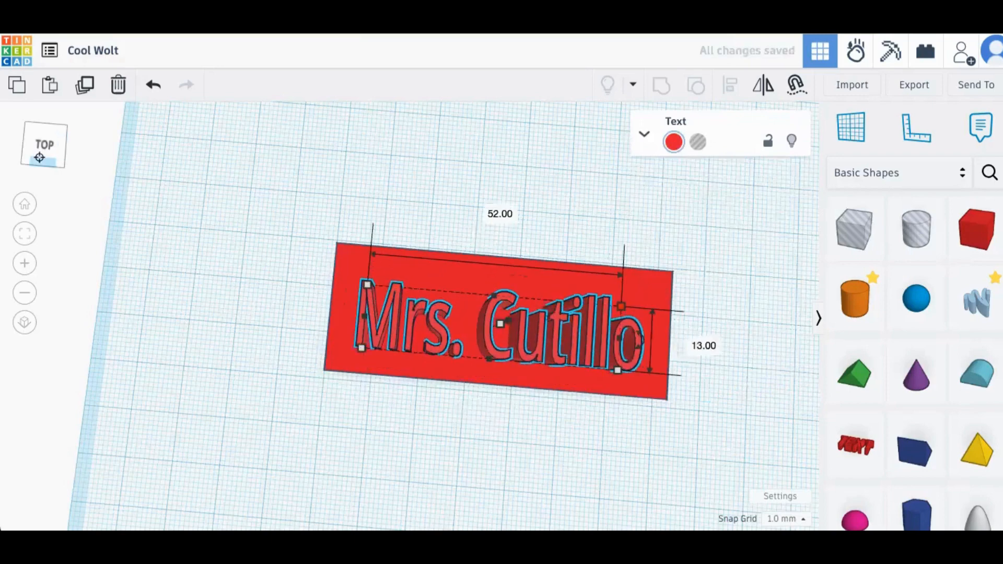
{"action": "left_click_drag", "start_coordinate": [40, 153], "coordinate": [53, 137]}
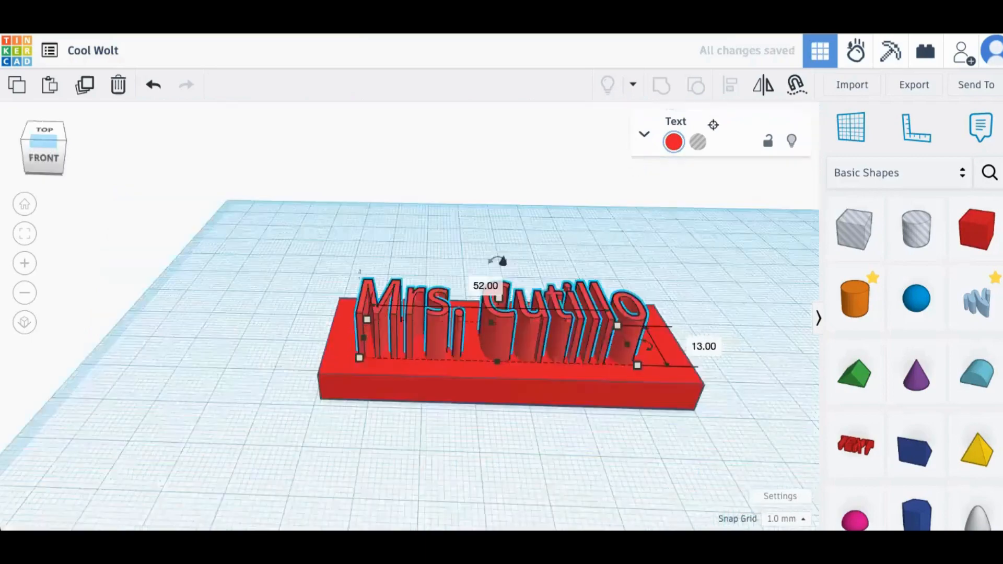
Step: Turn the name text into a hole, reduce its height and sink it 3 mm into the red base
{"action": "left_click", "coordinate": [698, 142]}
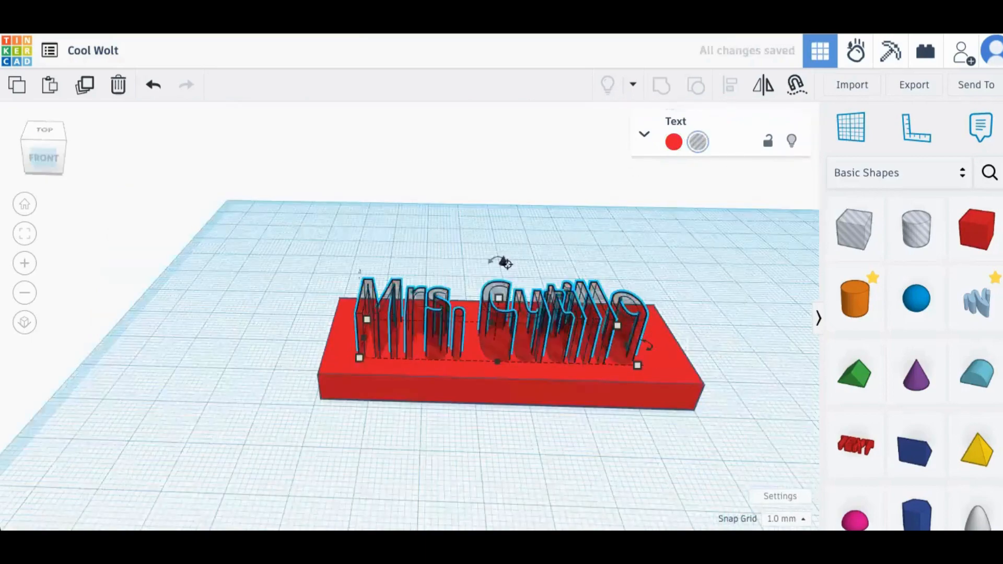
{"action": "left_click_drag", "start_coordinate": [499, 299], "coordinate": [496, 328]}
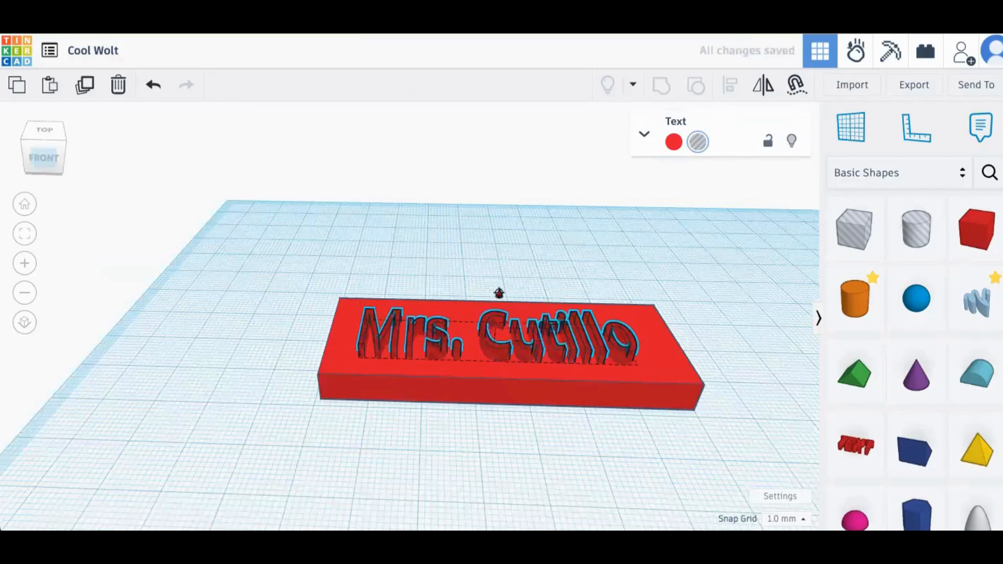
{"action": "mouse_move", "coordinate": [499, 308]}
{"action": "left_mouse_down"}
{"action": "mouse_move", "coordinate": [500, 246]}
{"action": "mouse_move", "coordinate": [506, 316]}
{"action": "mouse_move", "coordinate": [506, 233]}
{"action": "mouse_move", "coordinate": [511, 305]}
{"action": "mouse_move", "coordinate": [500, 291]}
{"action": "mouse_move", "coordinate": [510, 307]}
{"action": "left_mouse_up"}
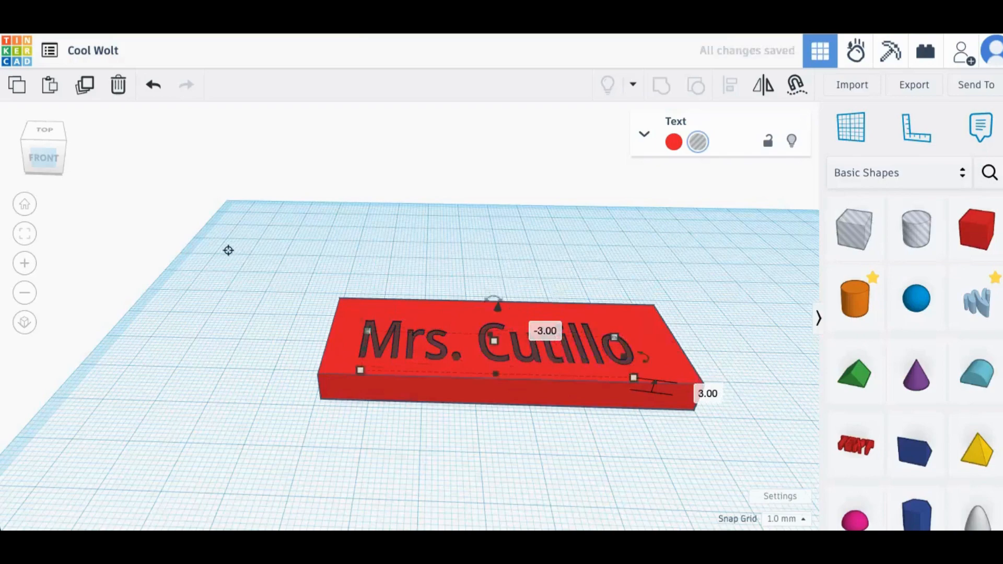
Step: Stretch the name text to 60 mm long and shift the red base 1 mm lengthwise beneath it
{"action": "left_click", "coordinate": [48, 157]}
{"action": "left_click_drag", "start_coordinate": [47, 157], "coordinate": [49, 188]}
{"action": "left_click", "coordinate": [51, 163]}
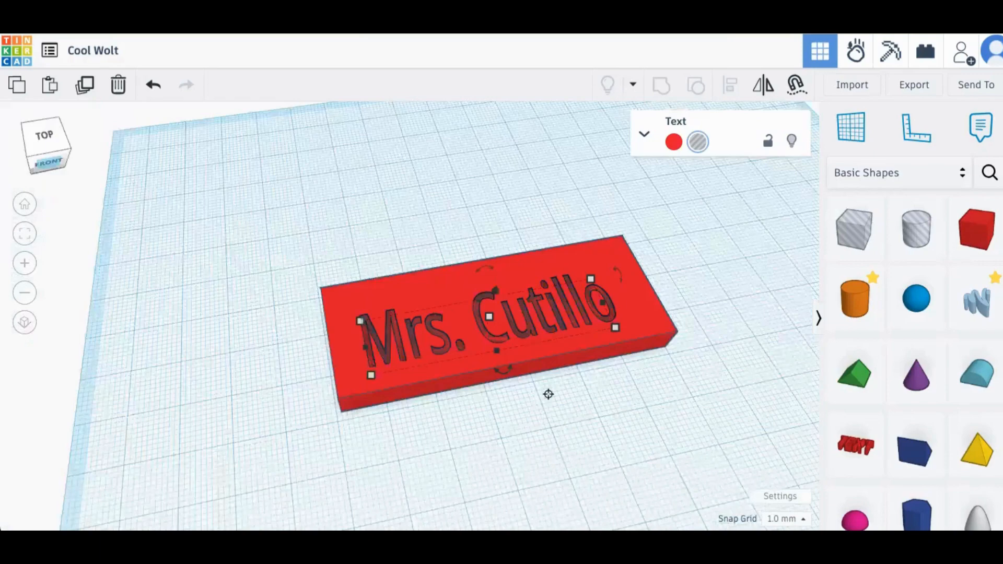
{"action": "right_click_drag", "start_coordinate": [614, 371], "coordinate": [620, 368]}
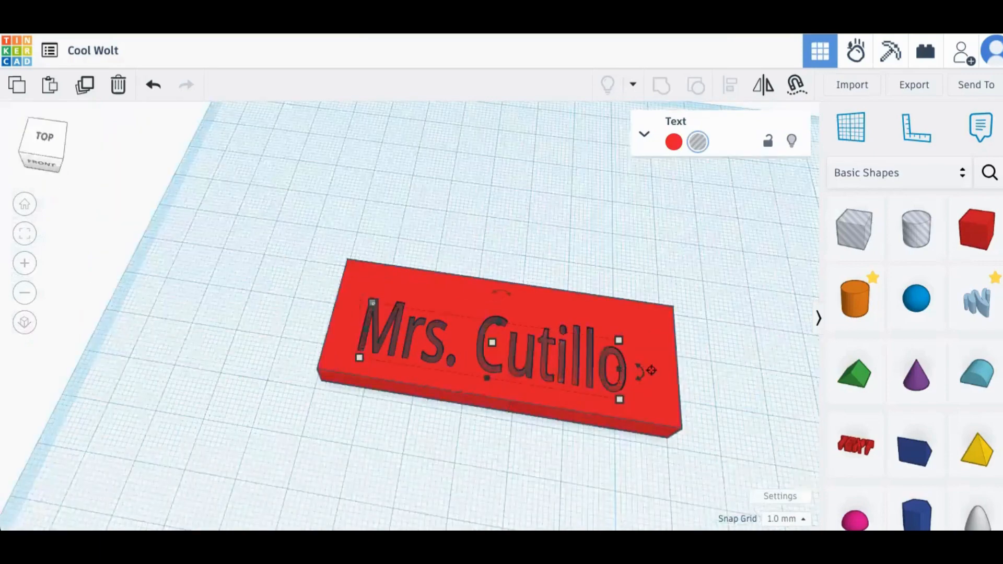
{"action": "left_click_drag", "start_coordinate": [651, 370], "coordinate": [665, 374]}
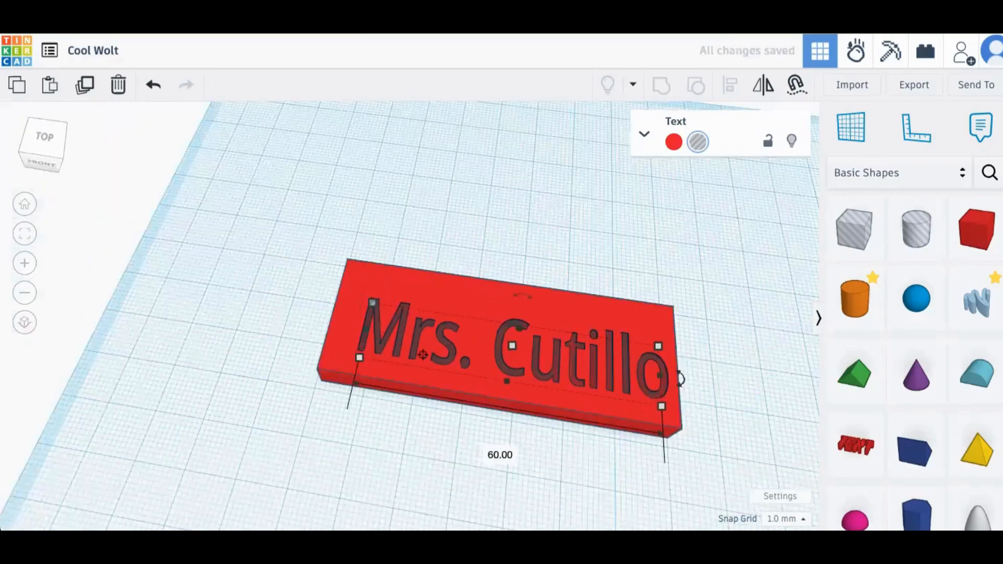
{"action": "left_click_drag", "start_coordinate": [412, 352], "coordinate": [423, 353]}
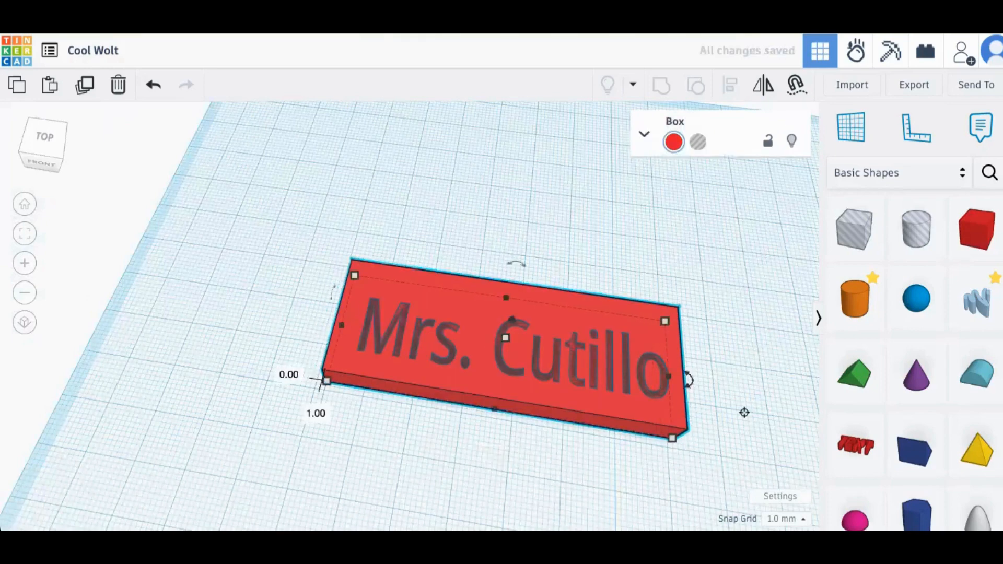
{"action": "left_click", "coordinate": [743, 412]}
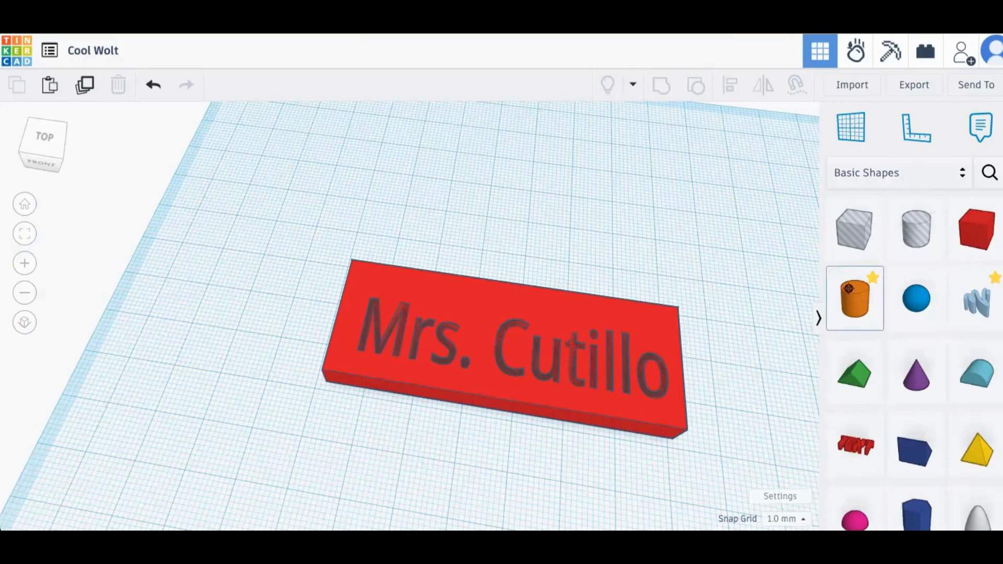
Step: Place a hole cylinder over the base's back corner near the start of the name, comparing its solid and hole modes
{"action": "left_click_drag", "start_coordinate": [916, 229], "coordinate": [731, 230]}
{"action": "left_click_drag", "start_coordinate": [454, 305], "coordinate": [393, 303]}
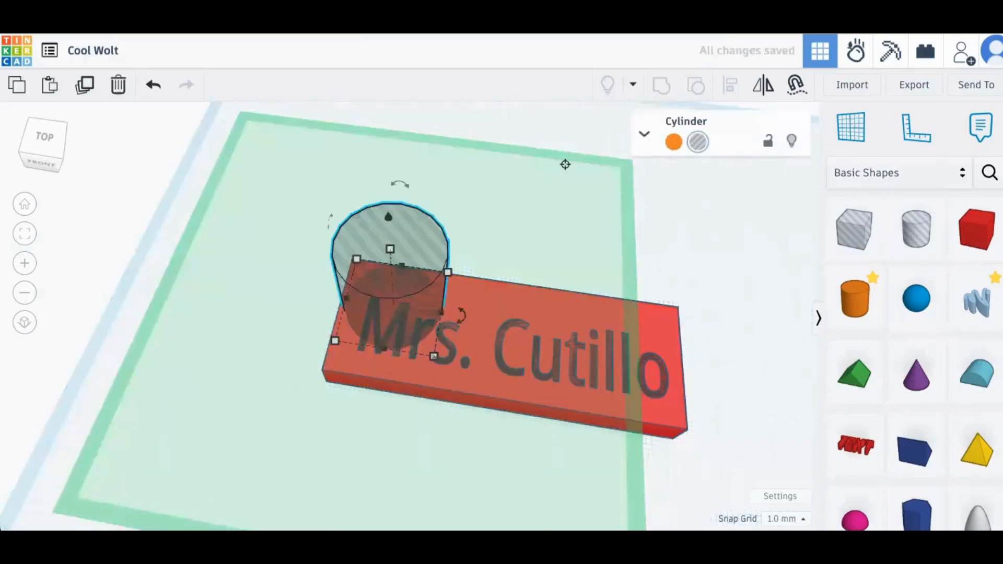
{"action": "left_click", "coordinate": [675, 146]}
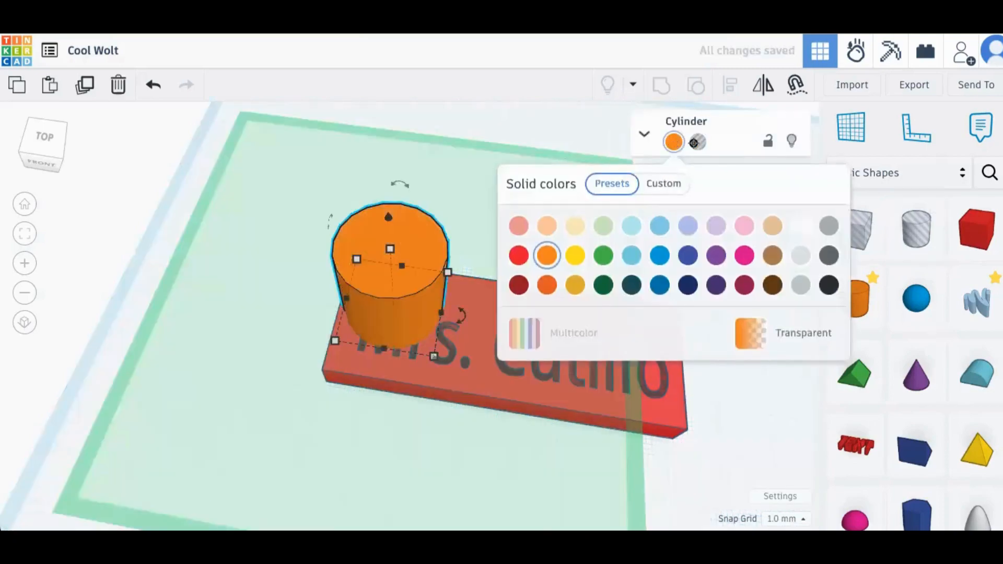
{"action": "left_click", "coordinate": [695, 143]}
{"action": "left_click", "coordinate": [674, 142]}
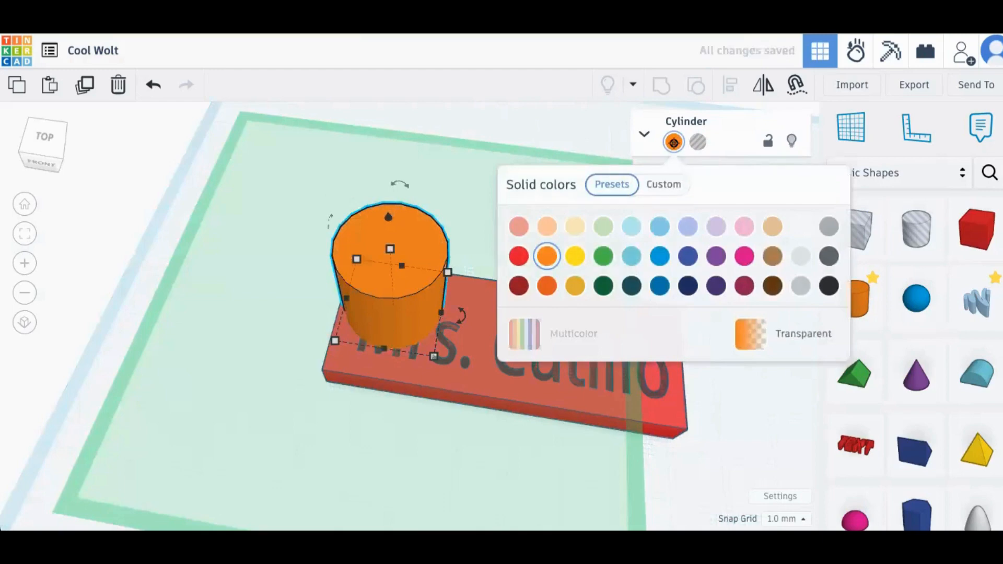
{"action": "left_click", "coordinate": [700, 142]}
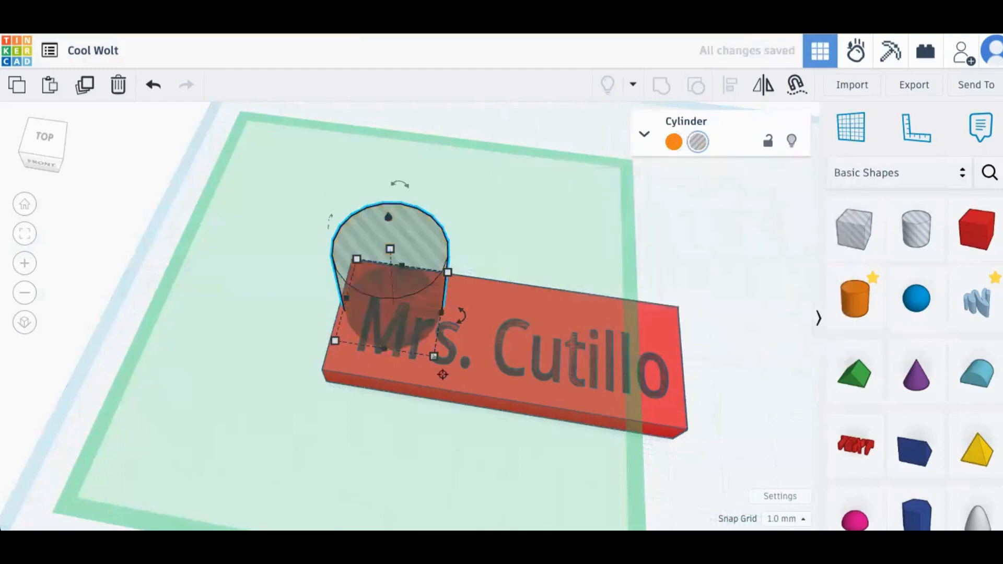
Step: Shrink the hole cylinder to about 3 mm across and shift it 1 mm outward at the base's corner
{"action": "left_click_drag", "start_coordinate": [433, 357], "coordinate": [368, 273]}
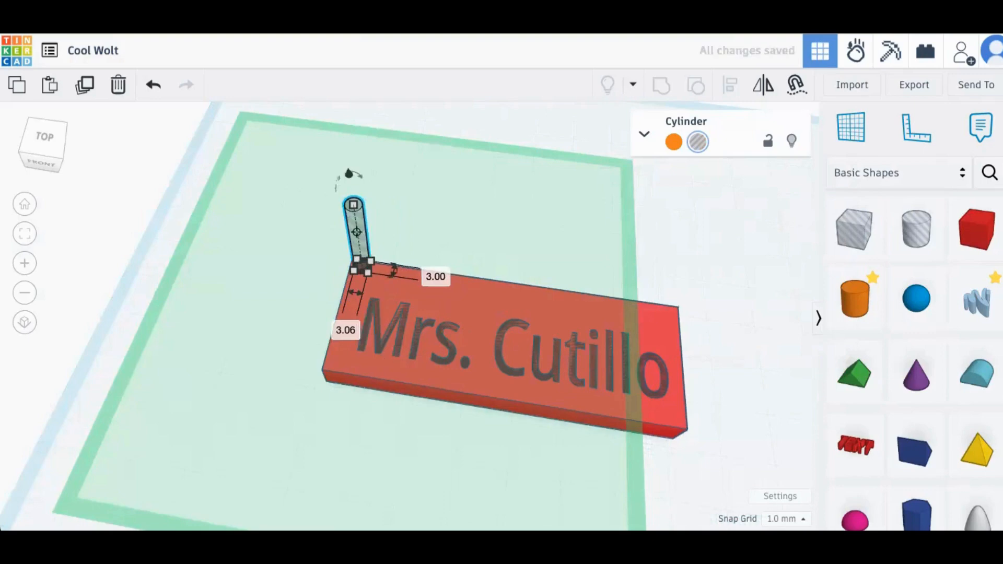
{"action": "mouse_move", "coordinate": [357, 233]}
{"action": "left_mouse_down"}
{"action": "mouse_move", "coordinate": [362, 249]}
{"action": "mouse_move", "coordinate": [349, 233]}
{"action": "left_mouse_up"}
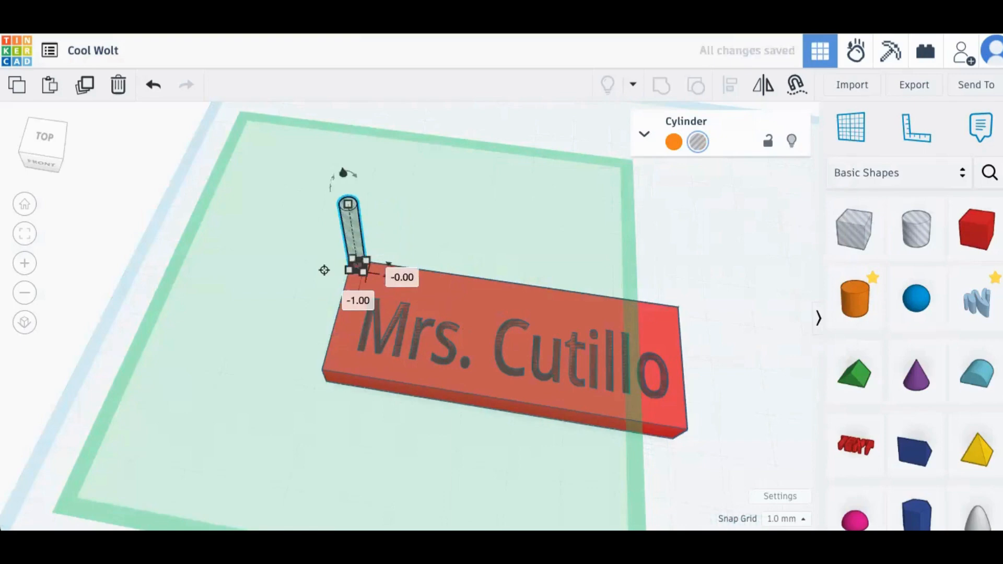
{"action": "left_click", "coordinate": [323, 270]}
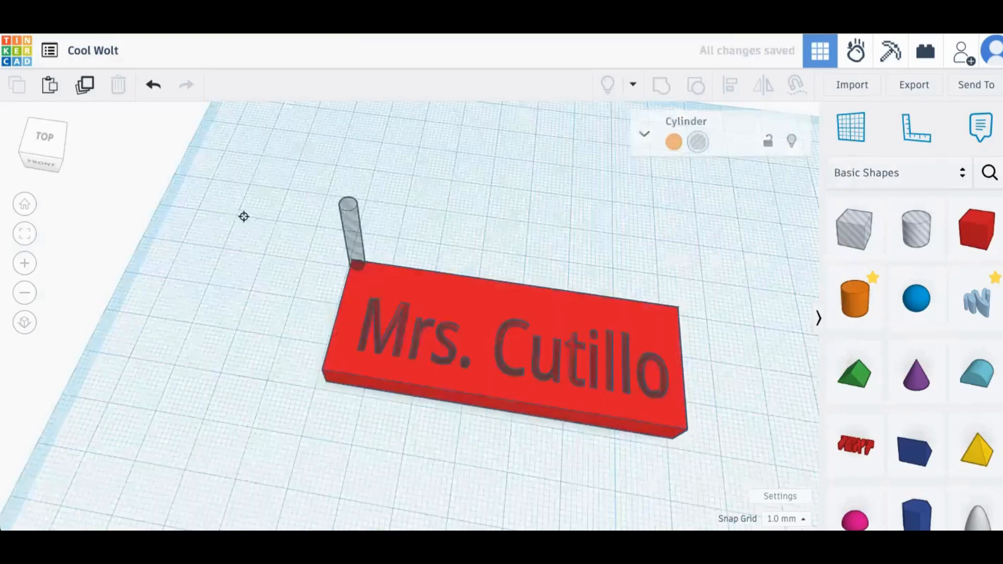
Step: Move the narrow hole cylinder inward from the corner so its footprint lies fully within the red base
{"action": "left_click", "coordinate": [354, 229]}
{"action": "left_click", "coordinate": [11, 81]}
{"action": "left_click", "coordinate": [31, 147]}
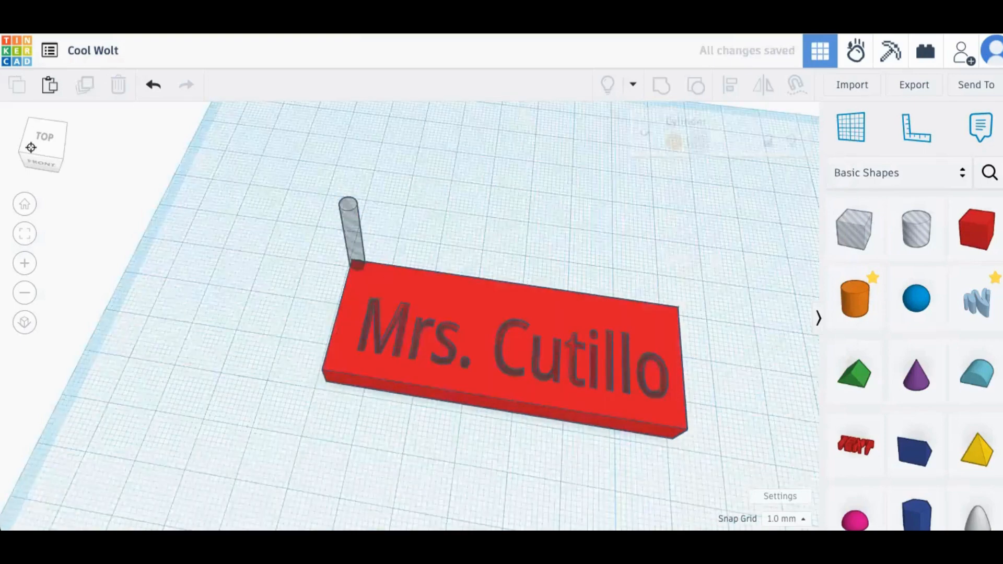
{"action": "left_click_drag", "start_coordinate": [31, 147], "coordinate": [46, 154]}
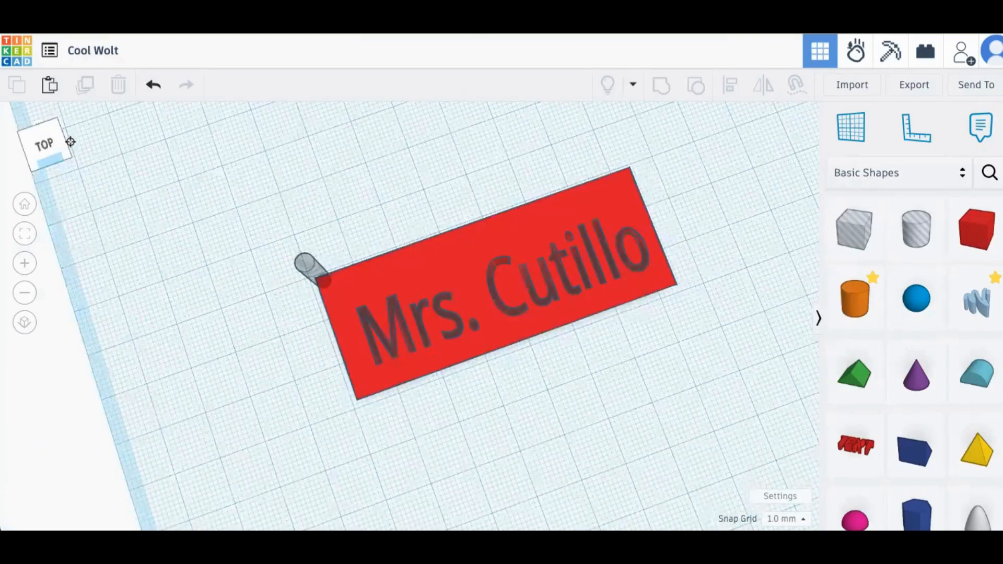
{"action": "left_click_drag", "start_coordinate": [71, 142], "coordinate": [42, 161]}
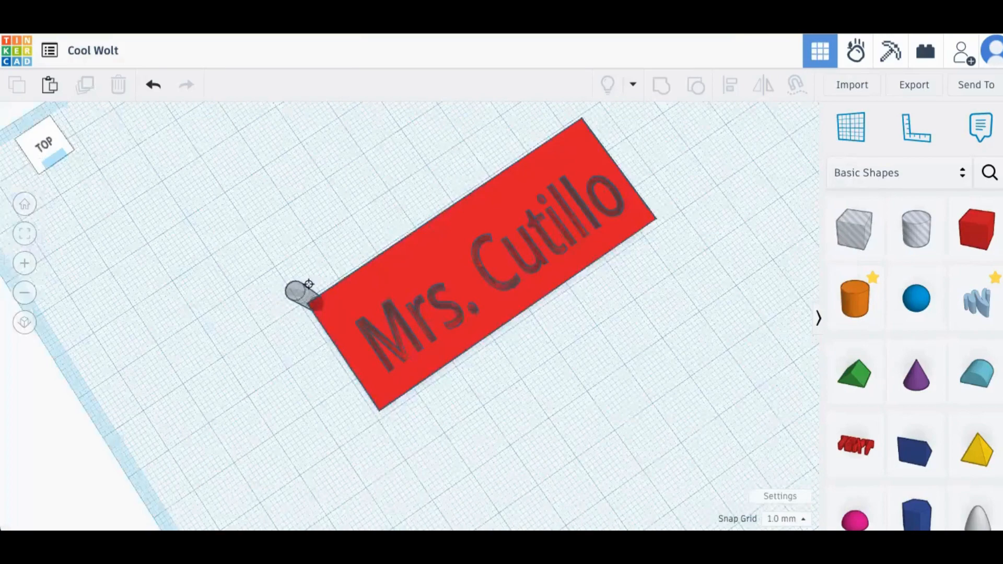
{"action": "right_click_drag", "start_coordinate": [327, 259], "coordinate": [321, 255]}
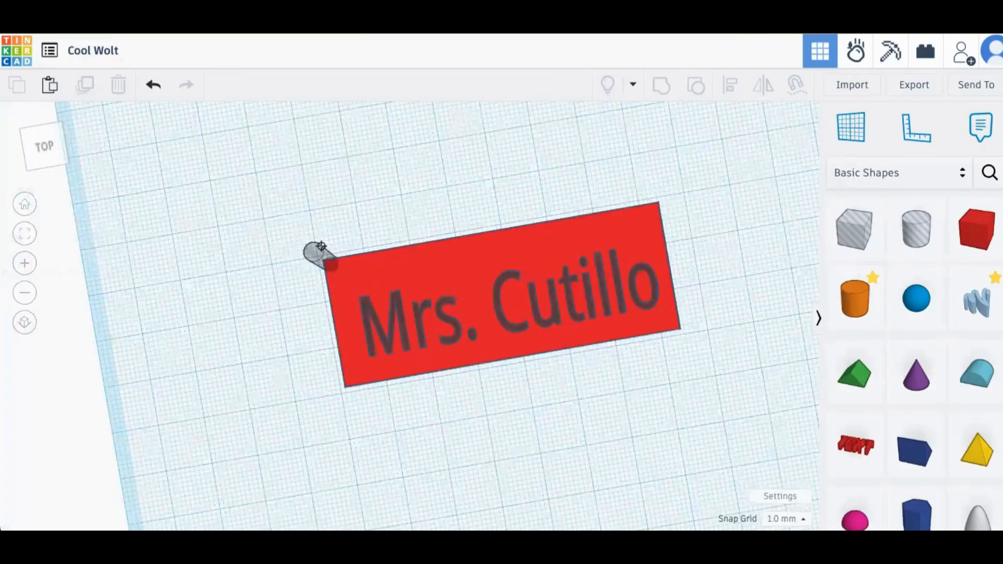
{"action": "left_click_drag", "start_coordinate": [335, 258], "coordinate": [342, 269]}
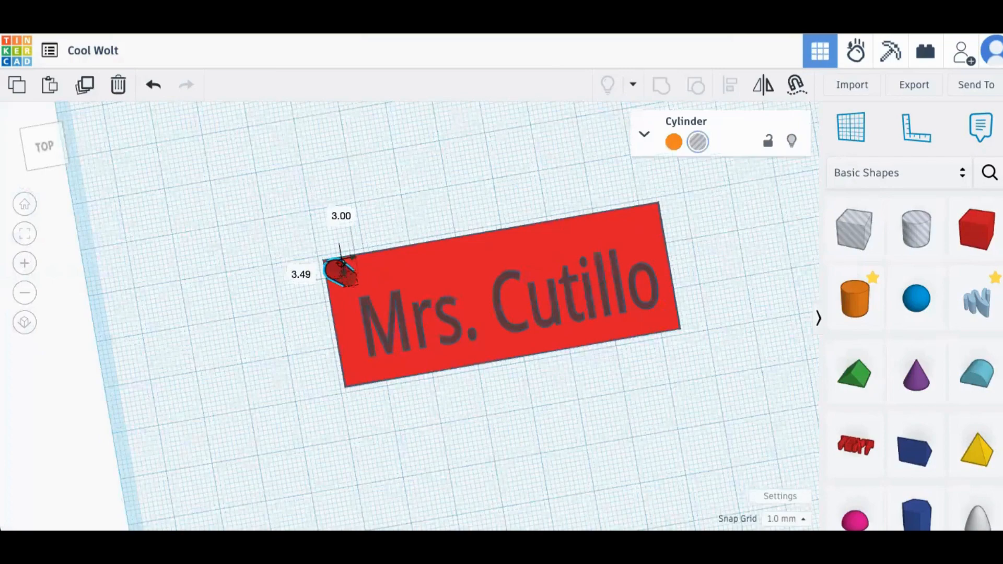
Step: Lower the hole cylinder by 6 mm and a further 8 mm so it passes completely through the base
{"action": "left_click_drag", "start_coordinate": [46, 140], "coordinate": [62, 145]}
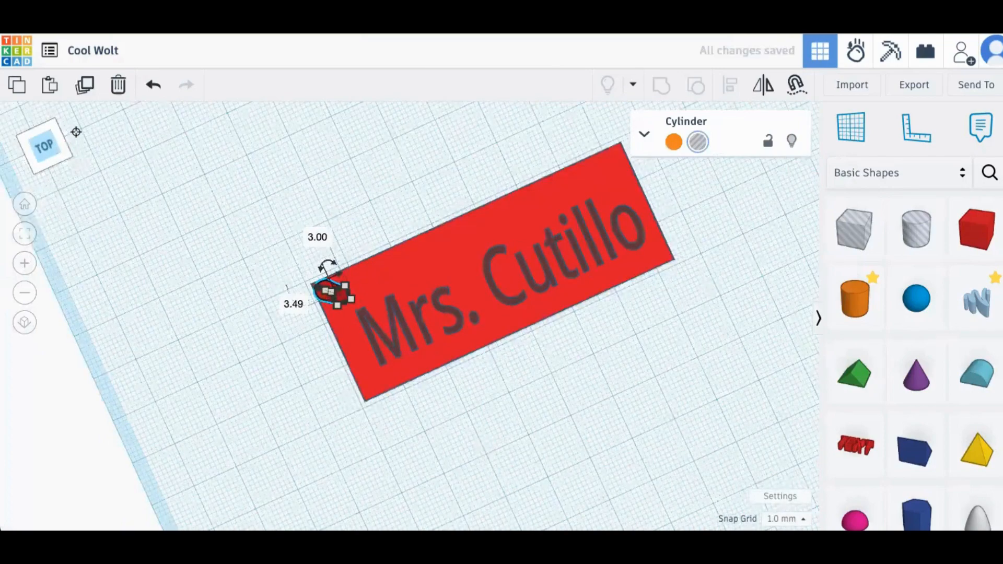
{"action": "left_click", "coordinate": [76, 132]}
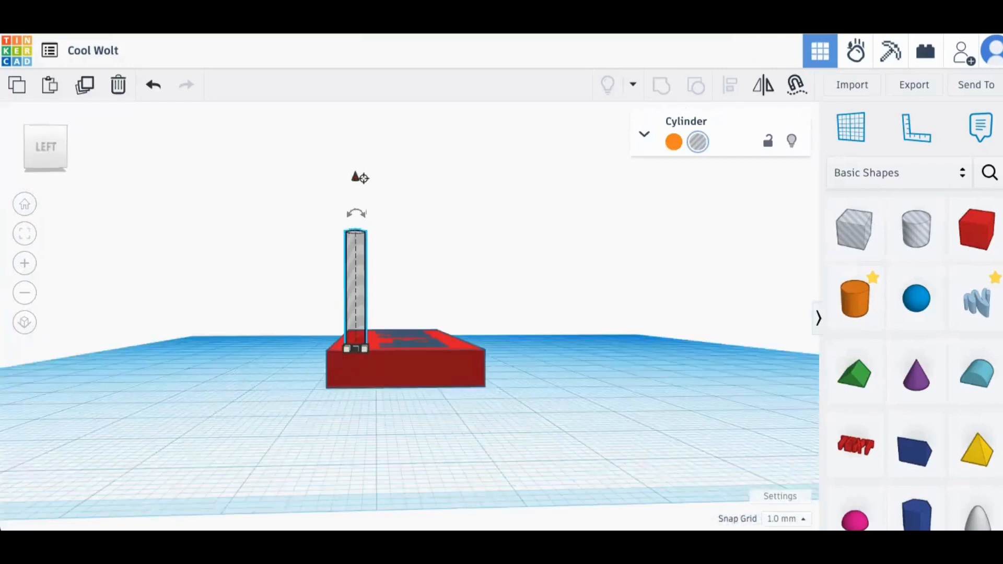
{"action": "left_click_drag", "start_coordinate": [355, 178], "coordinate": [356, 214]}
{"action": "left_click", "coordinate": [31, 162]}
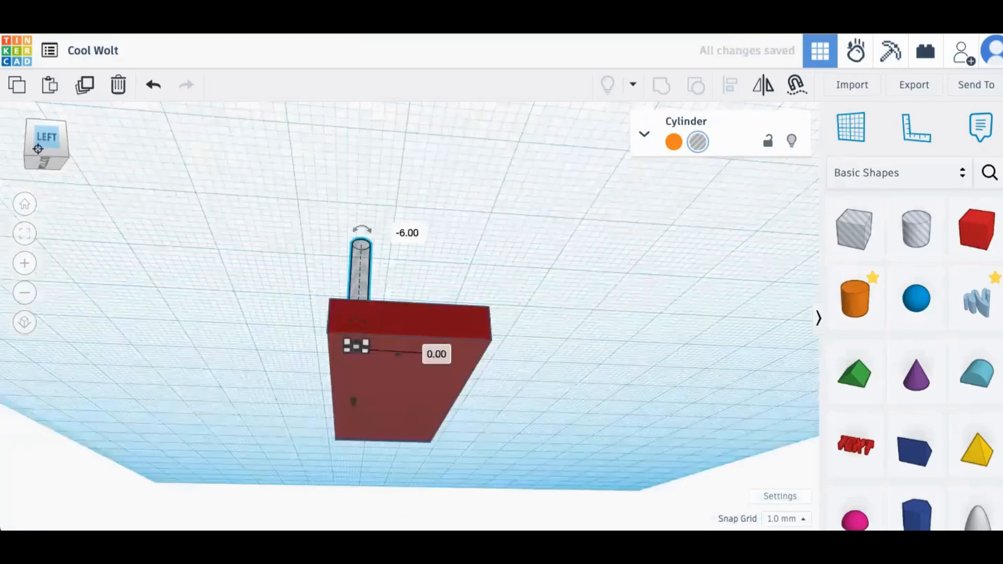
{"action": "left_click_drag", "start_coordinate": [38, 146], "coordinate": [36, 144]}
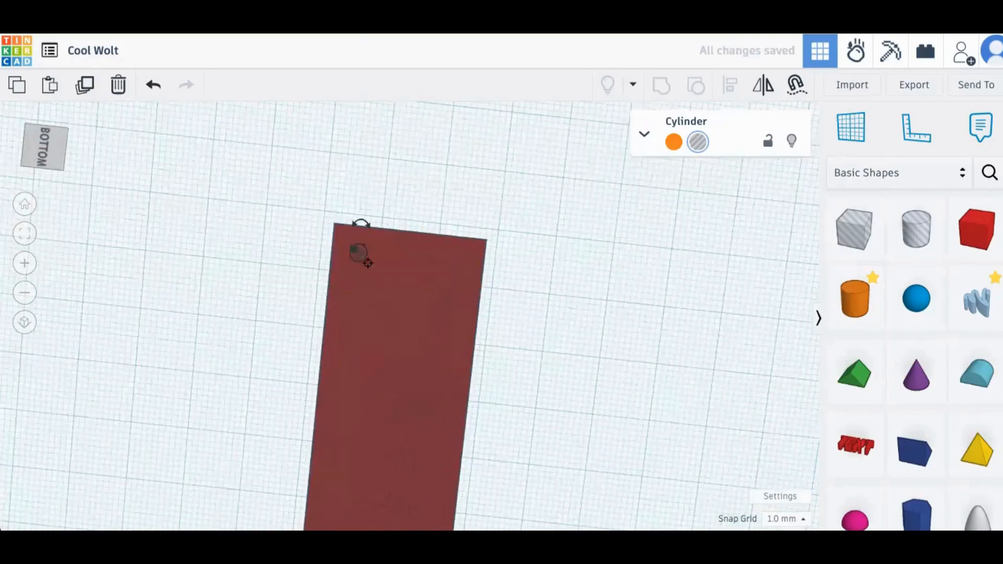
{"action": "left_click", "coordinate": [58, 167]}
{"action": "left_click", "coordinate": [58, 166]}
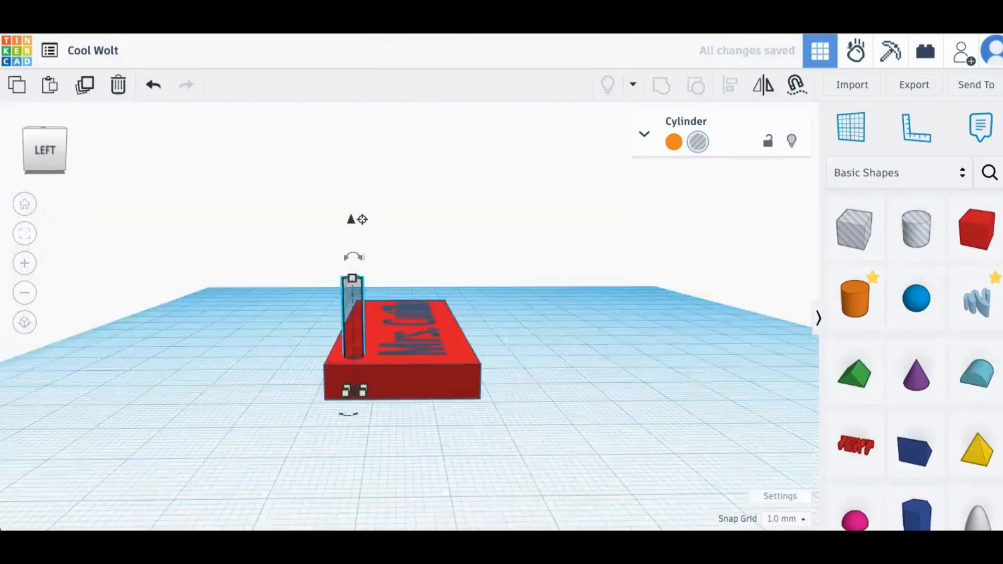
{"action": "left_click_drag", "start_coordinate": [353, 219], "coordinate": [353, 272]}
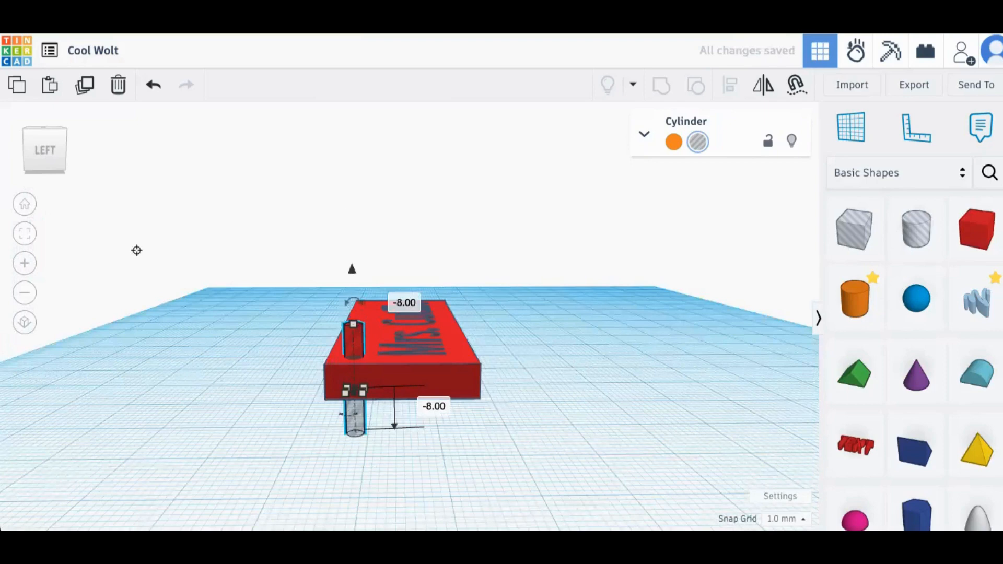
Step: Group the red base, name text and hole cylinder into one shape to cut out the name and the corner hole
{"action": "left_click_drag", "start_coordinate": [41, 167], "coordinate": [10, 190]}
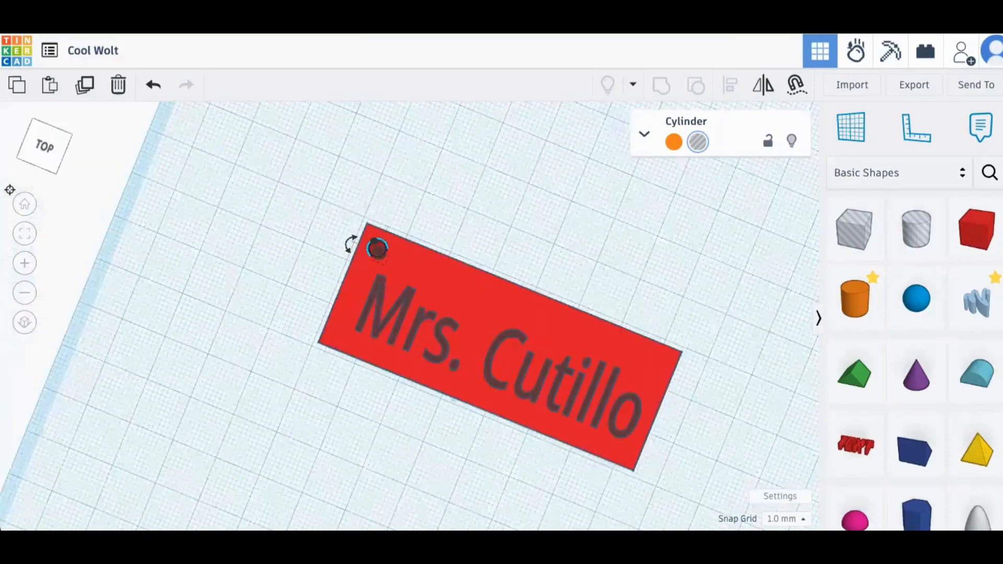
{"action": "right_click_drag", "start_coordinate": [350, 244], "coordinate": [409, 277]}
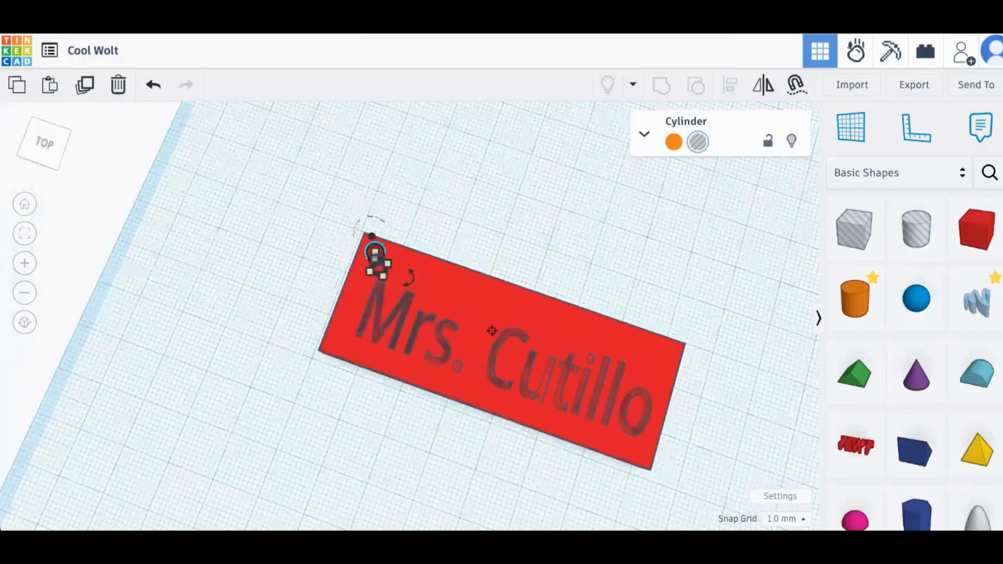
{"action": "left_click", "coordinate": [436, 338]}
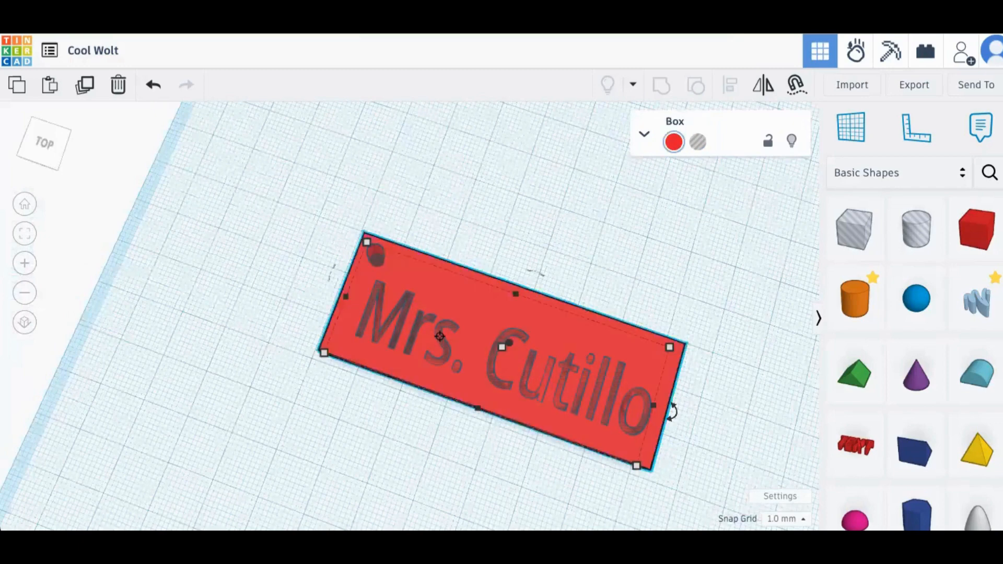
{"action": "left_click", "coordinate": [419, 319]}
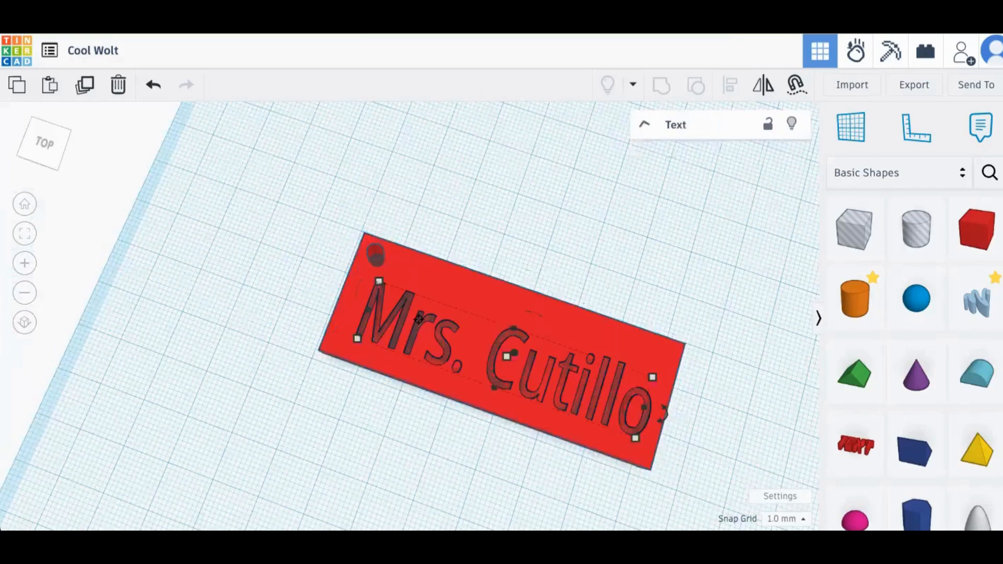
{"action": "left_click", "coordinate": [398, 297]}
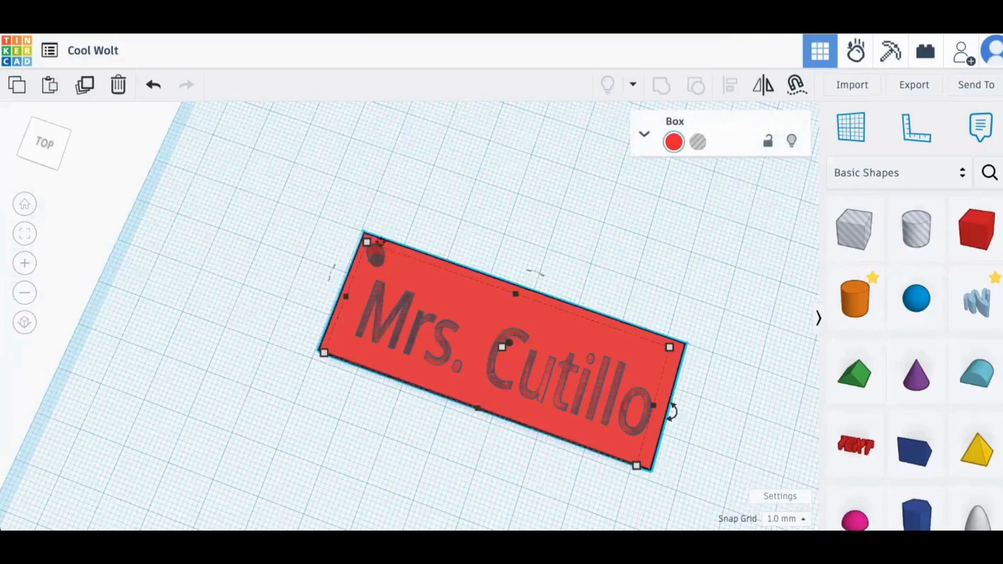
{"action": "left_click", "coordinate": [378, 256]}
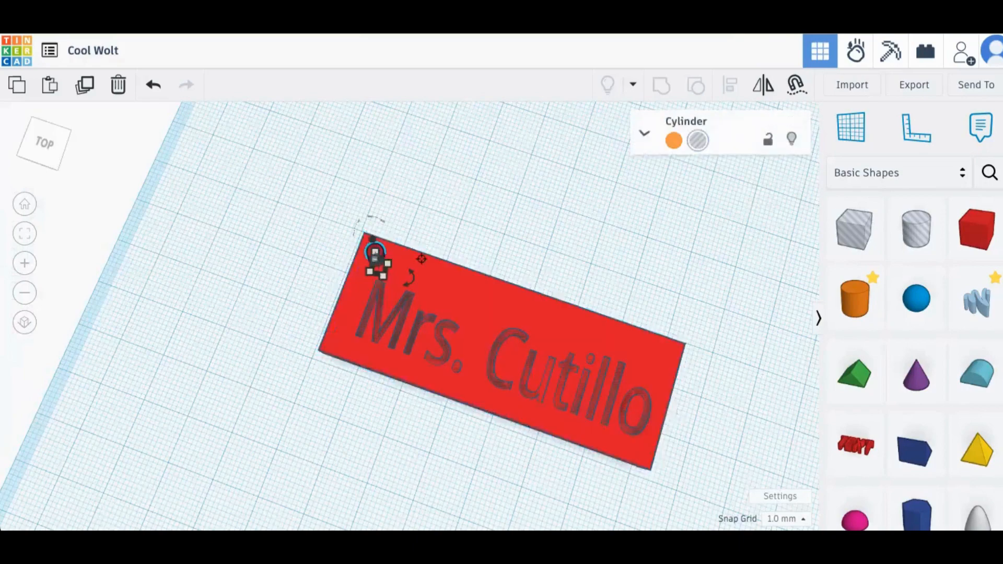
{"action": "left_click", "coordinate": [422, 259]}
{"action": "key", "text": "ctrl+a"}
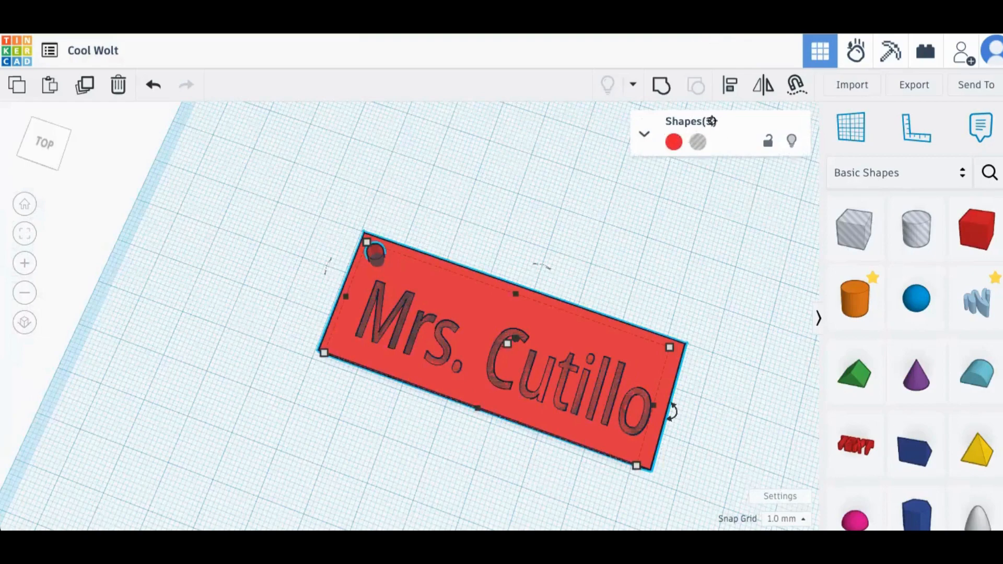
{"action": "left_click", "coordinate": [662, 86]}
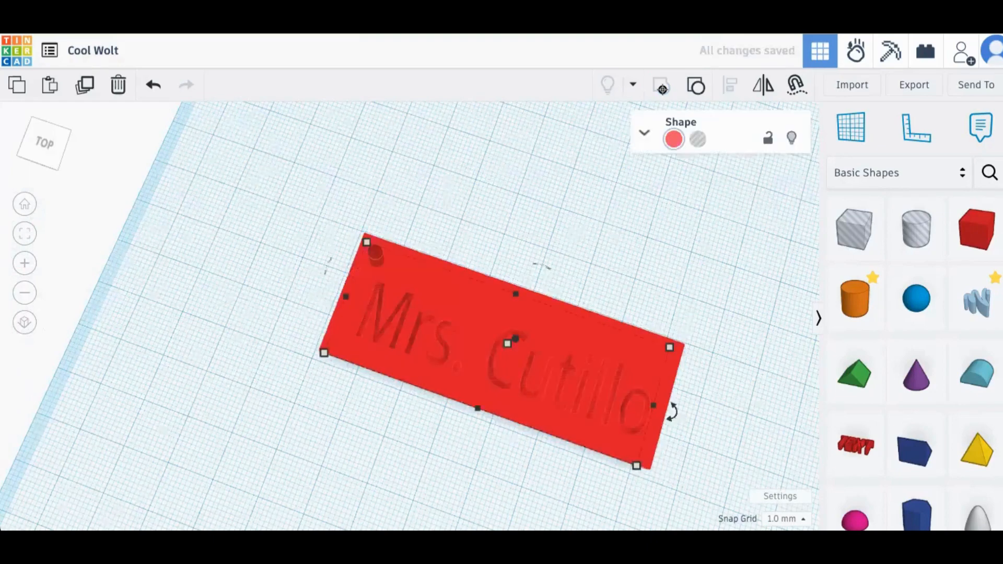
{"action": "left_click", "coordinate": [624, 218]}
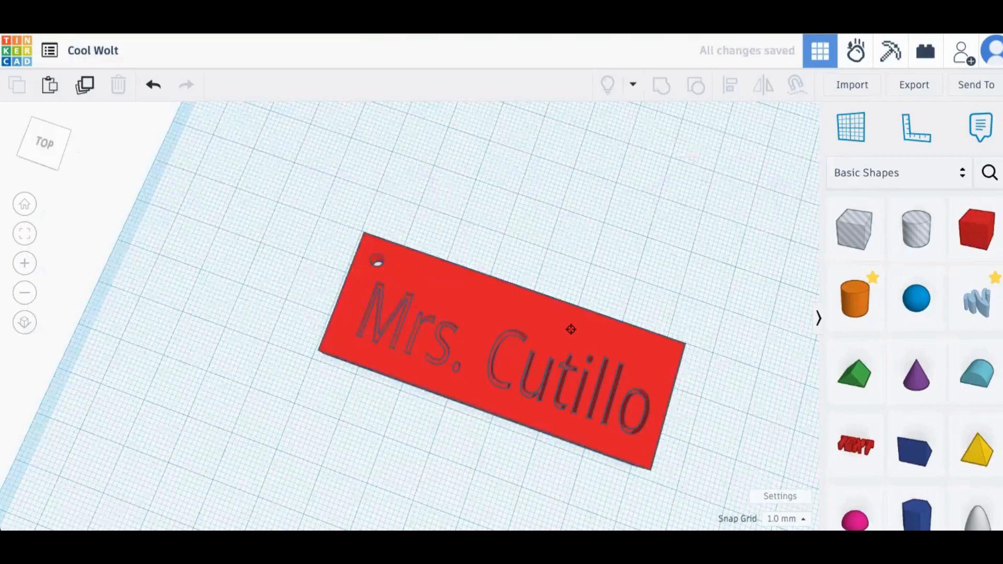
Step: Move the grouped nameplate across the workplane by 10 mm in one direction and 6 mm in the other
{"action": "left_click_drag", "start_coordinate": [629, 331], "coordinate": [645, 330]}
{"action": "left_click_drag", "start_coordinate": [496, 256], "coordinate": [491, 314]}
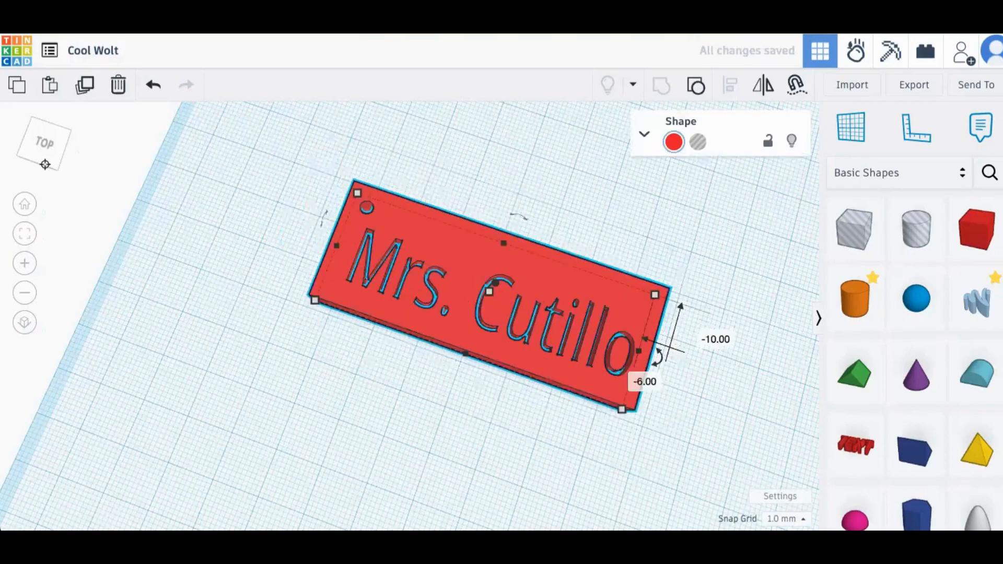
Step: Stretch the grouped nameplate slightly from its corner to a length of 71 mm and deselect it
{"action": "mouse_move", "coordinate": [46, 167]}
{"action": "left_mouse_down"}
{"action": "mouse_move", "coordinate": [59, 221]}
{"action": "mouse_move", "coordinate": [51, 157]}
{"action": "left_mouse_up"}
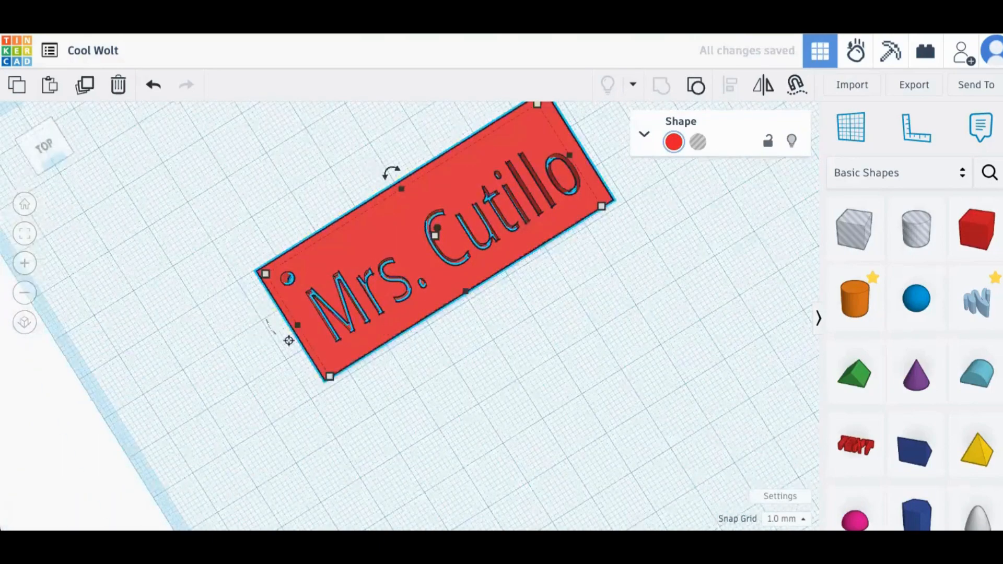
{"action": "left_click", "coordinate": [177, 259]}
{"action": "left_click", "coordinate": [424, 301]}
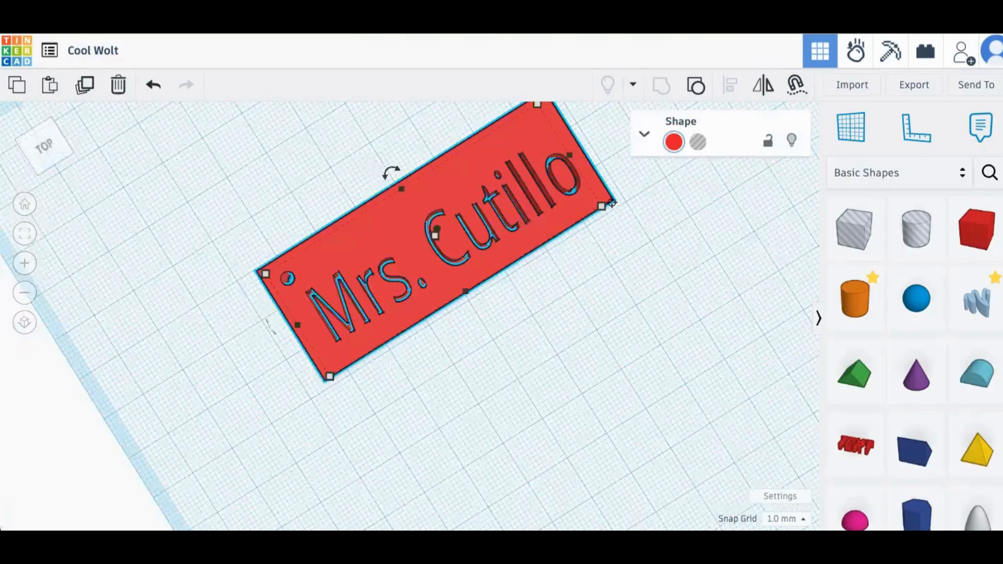
{"action": "mouse_move", "coordinate": [601, 206]}
{"action": "left_mouse_down"}
{"action": "mouse_move", "coordinate": [510, 192]}
{"action": "mouse_move", "coordinate": [362, 302]}
{"action": "mouse_move", "coordinate": [629, 206]}
{"action": "mouse_move", "coordinate": [732, 301]}
{"action": "mouse_move", "coordinate": [798, 222]}
{"action": "mouse_move", "coordinate": [790, 211]}
{"action": "mouse_move", "coordinate": [630, 219]}
{"action": "mouse_move", "coordinate": [405, 133]}
{"action": "mouse_move", "coordinate": [445, 261]}
{"action": "mouse_move", "coordinate": [488, 224]}
{"action": "mouse_move", "coordinate": [608, 197]}
{"action": "left_mouse_up"}
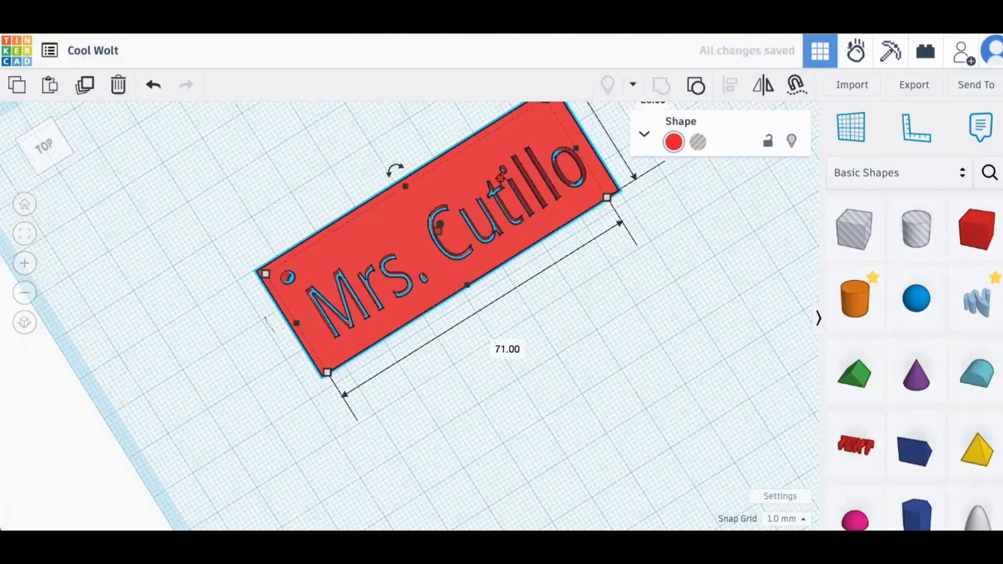
{"action": "left_click", "coordinate": [500, 191]}
{"action": "left_click", "coordinate": [523, 251]}
{"action": "left_click", "coordinate": [545, 270]}
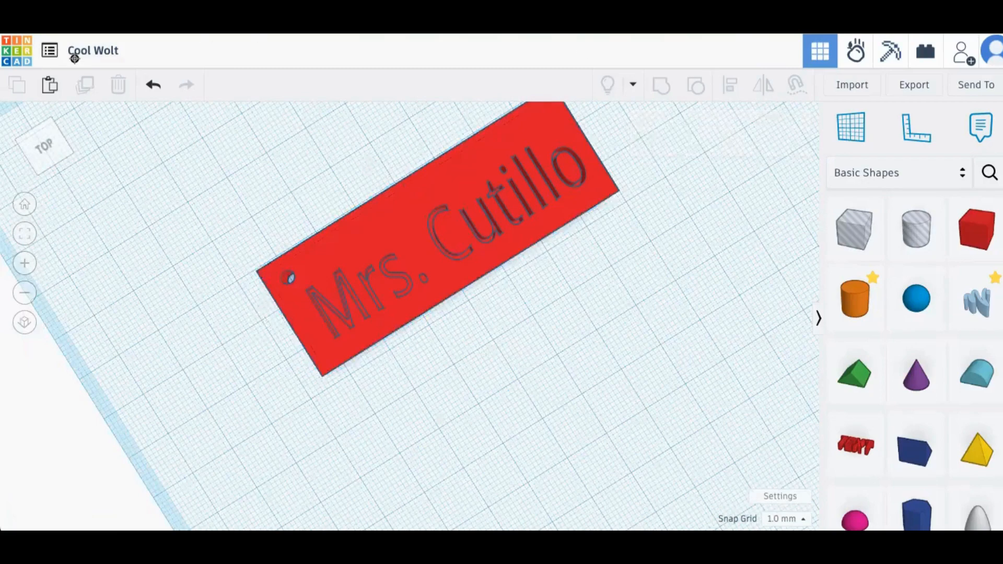
Step: Rename the design to the person's name followed by "Keychain"
{"action": "left_click", "coordinate": [90, 50]}
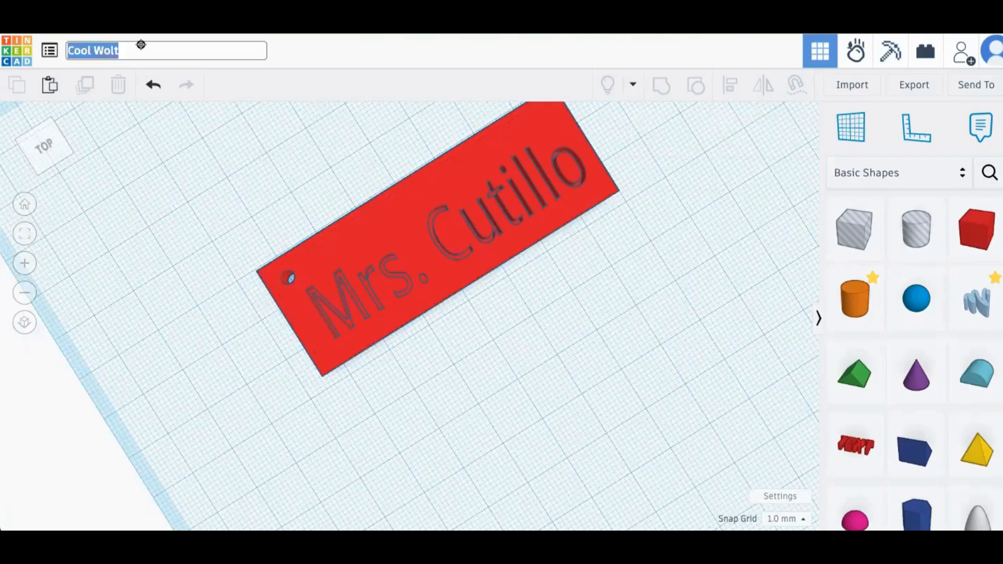
{"action": "type", "text": "Mrs Cutillo Ke"}
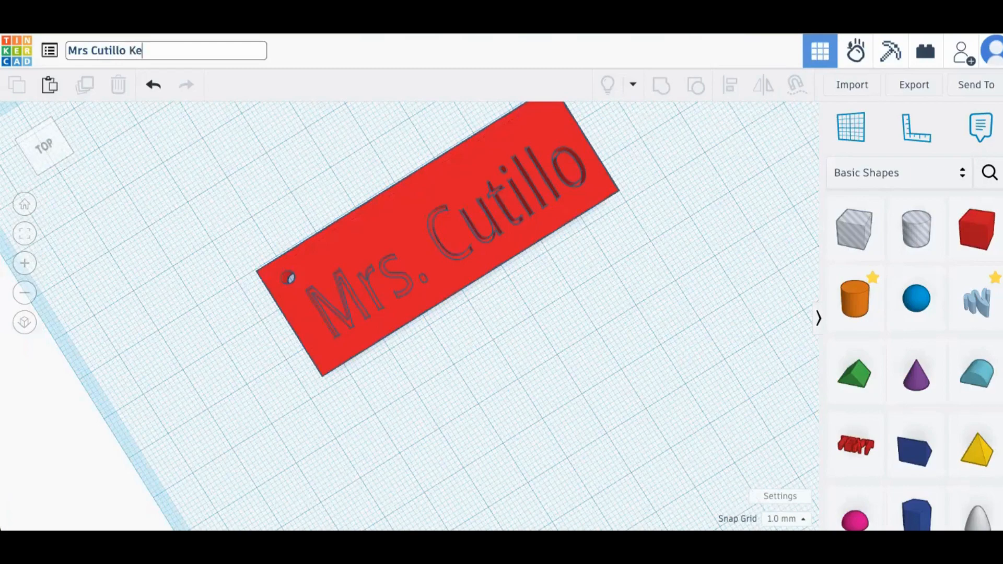
{"action": "type", "text": "ychain"}
{"action": "key", "text": "Return"}
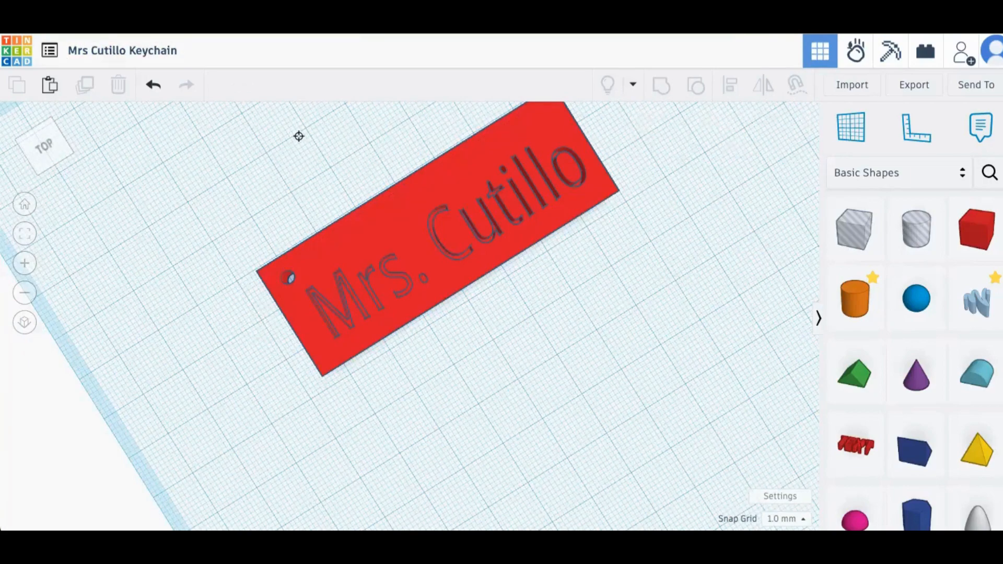
Step: Generate a new collaboration link for sharing the keychain design and close the sharing dialog
{"action": "left_click", "coordinate": [972, 61]}
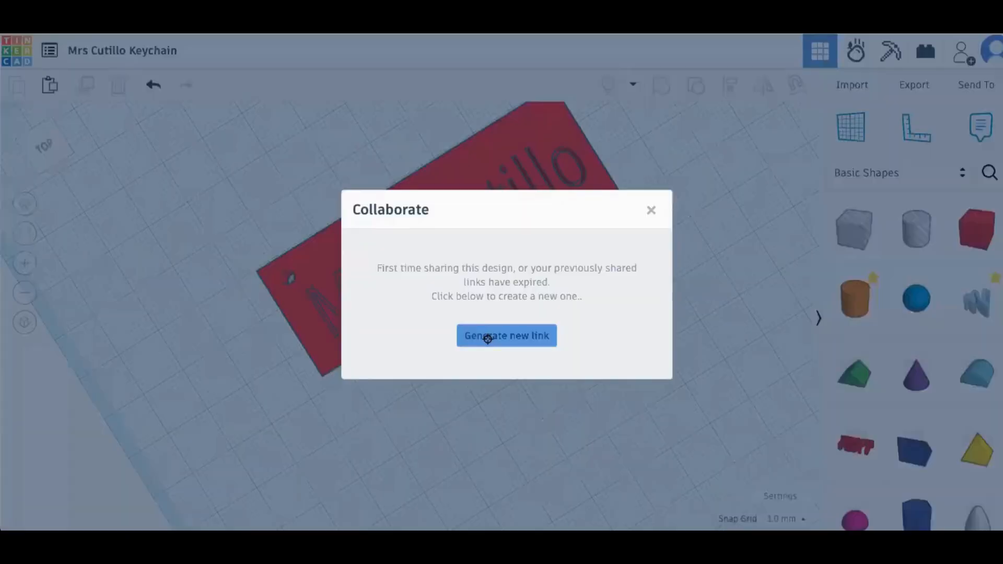
{"action": "left_click", "coordinate": [487, 339]}
{"action": "left_click", "coordinate": [501, 291]}
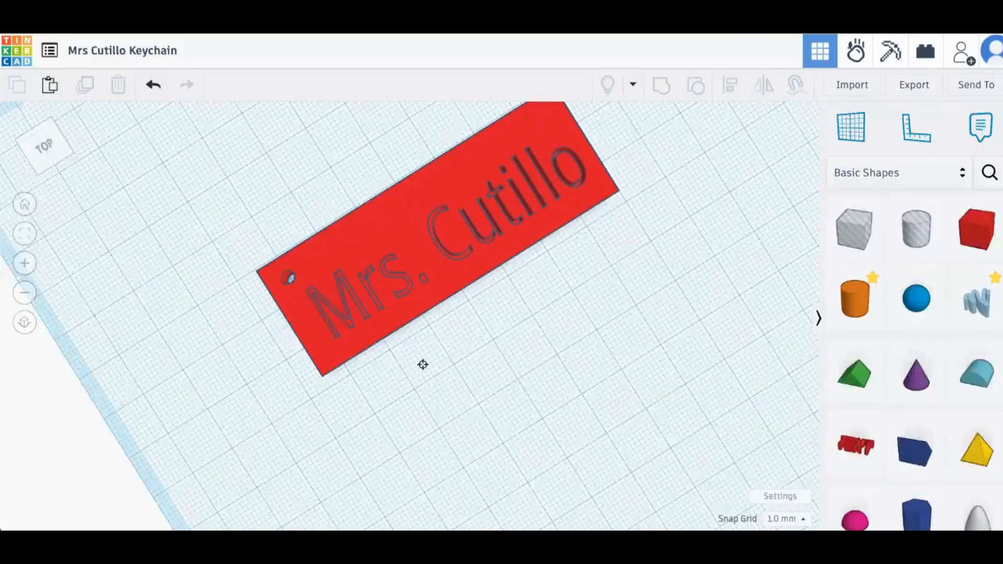
{"action": "left_click", "coordinate": [31, 148]}
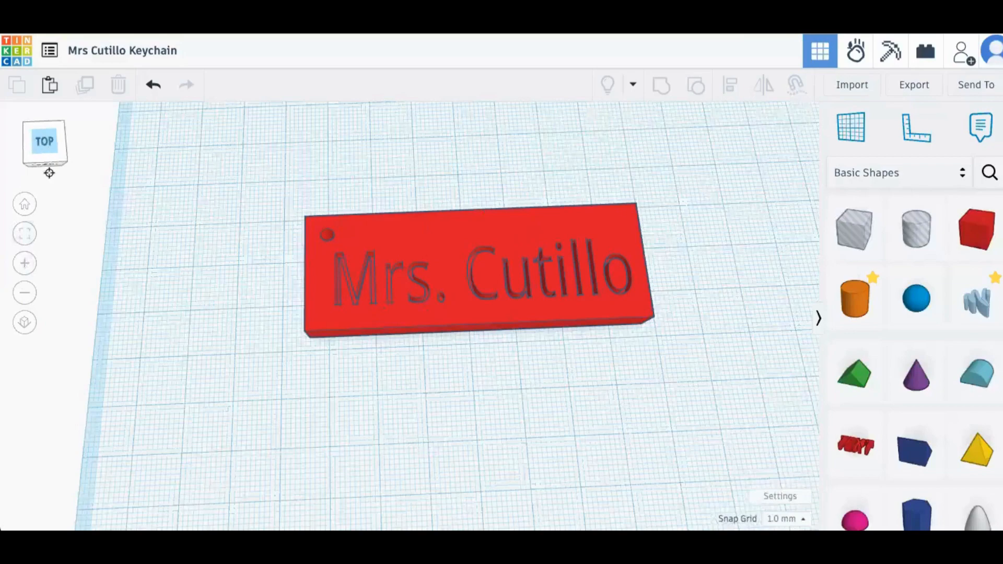
{"action": "left_click", "coordinate": [27, 174]}
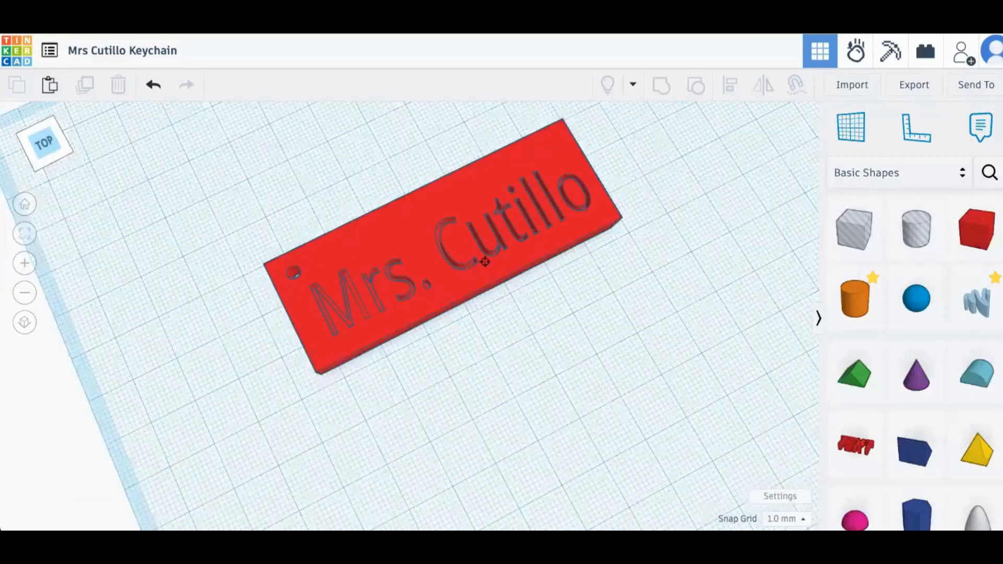
{"action": "right_click_drag", "start_coordinate": [361, 235], "coordinate": [385, 255]}
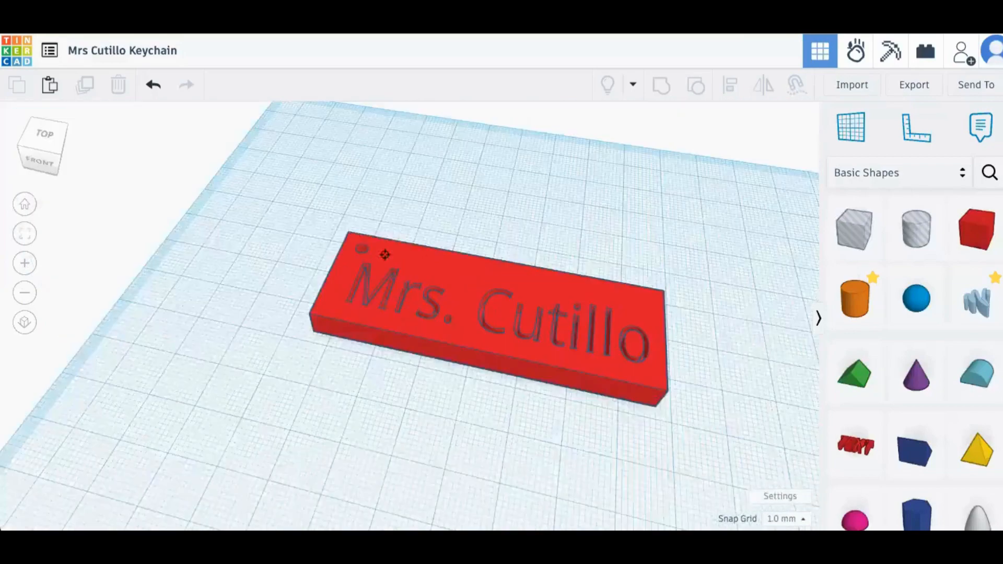